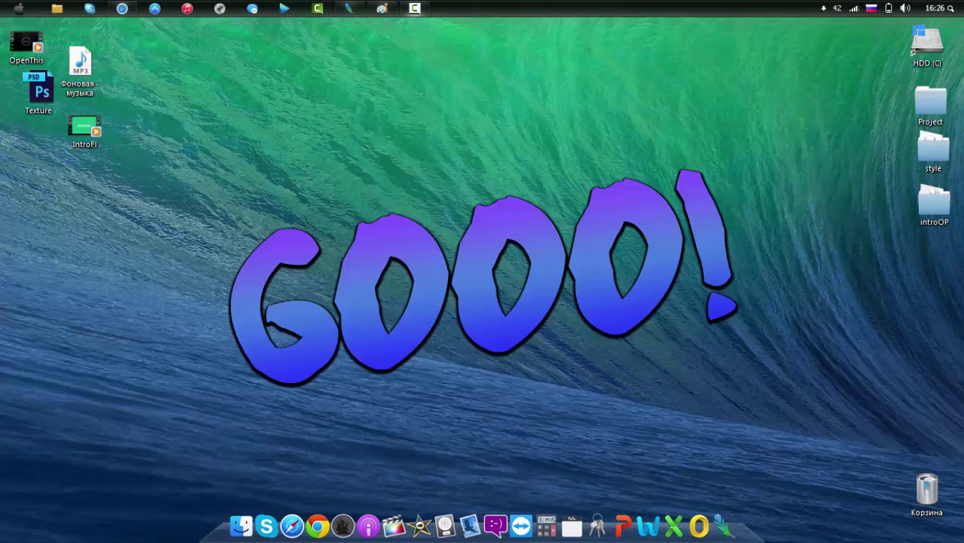
pyautogui.click(120, 9)
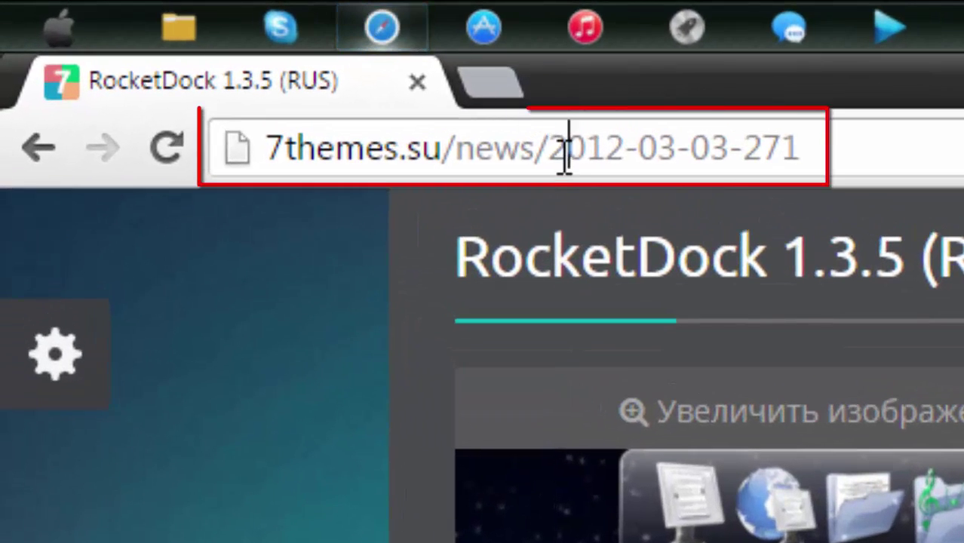
pyautogui.click(566, 154)
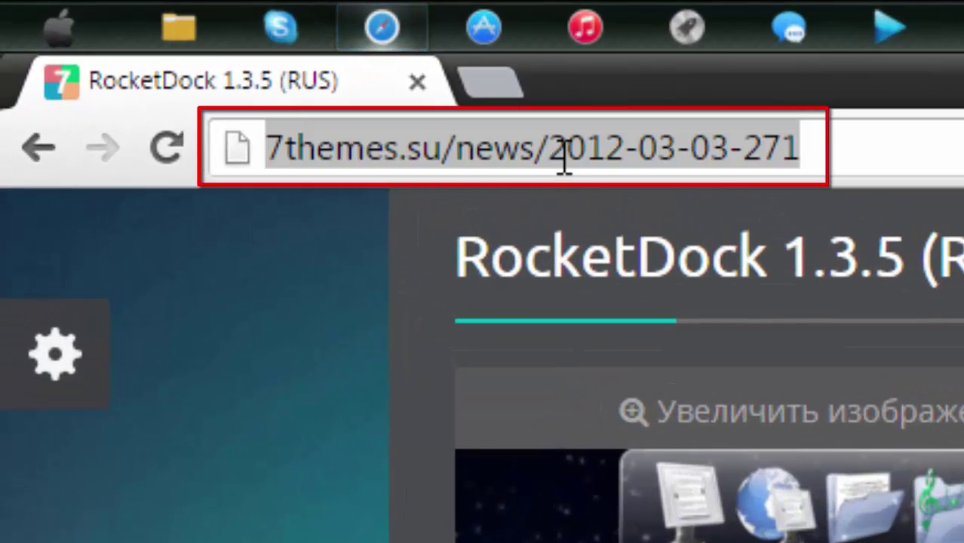
pyautogui.click(805, 148)
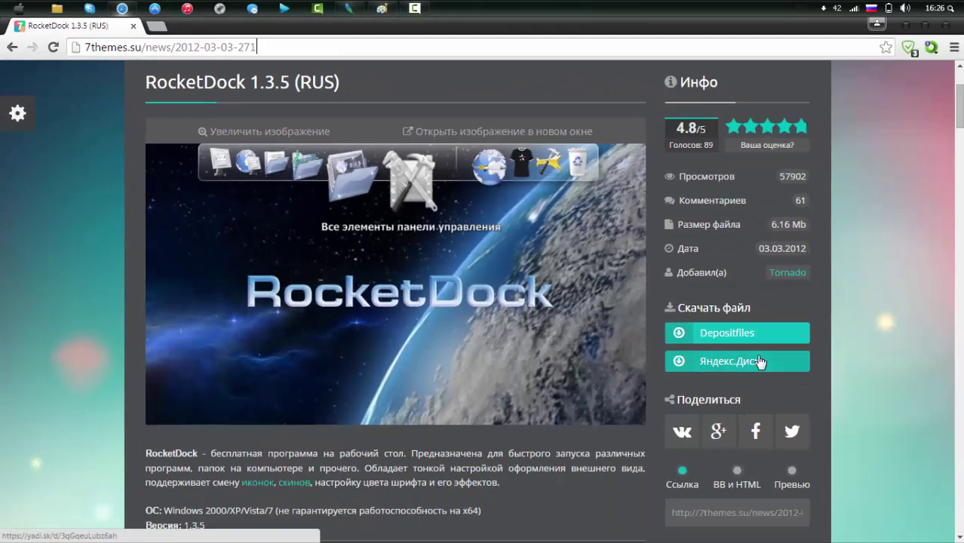
pyautogui.click(760, 362)
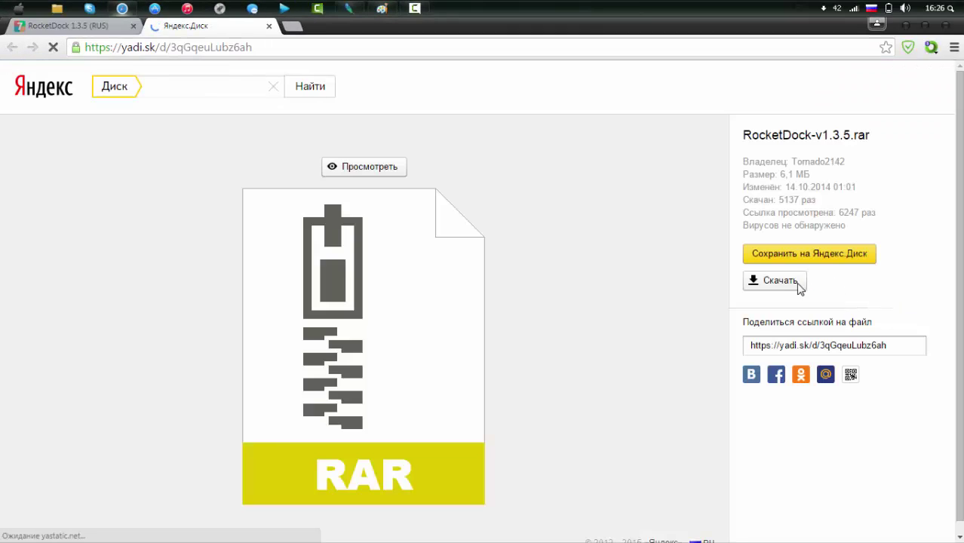
pyautogui.click(777, 281)
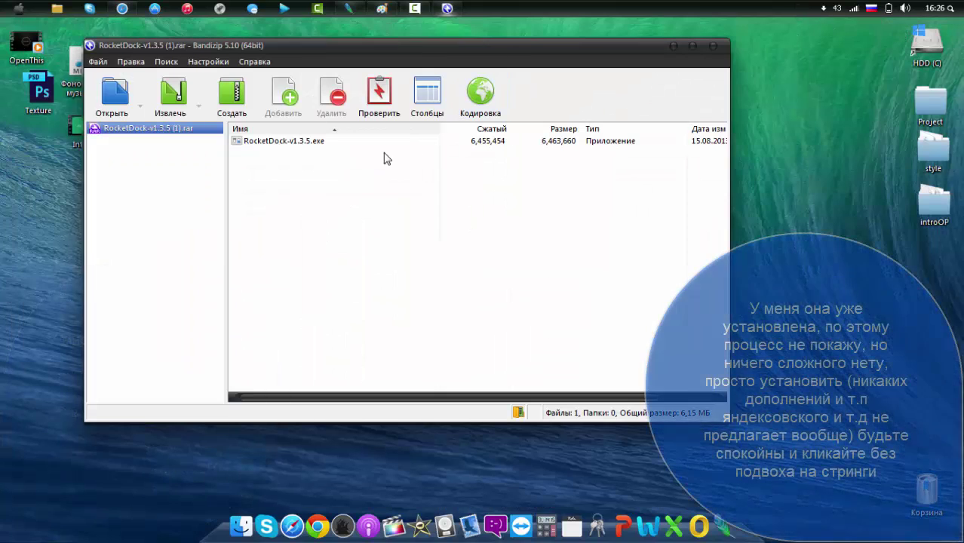
# Step: Launch the RocketDock-v1.3.5.exe installer from the archive, cancel it at the language selection and close the archive window
pyautogui.click(378, 142)
pyautogui.doubleClick(380, 148)
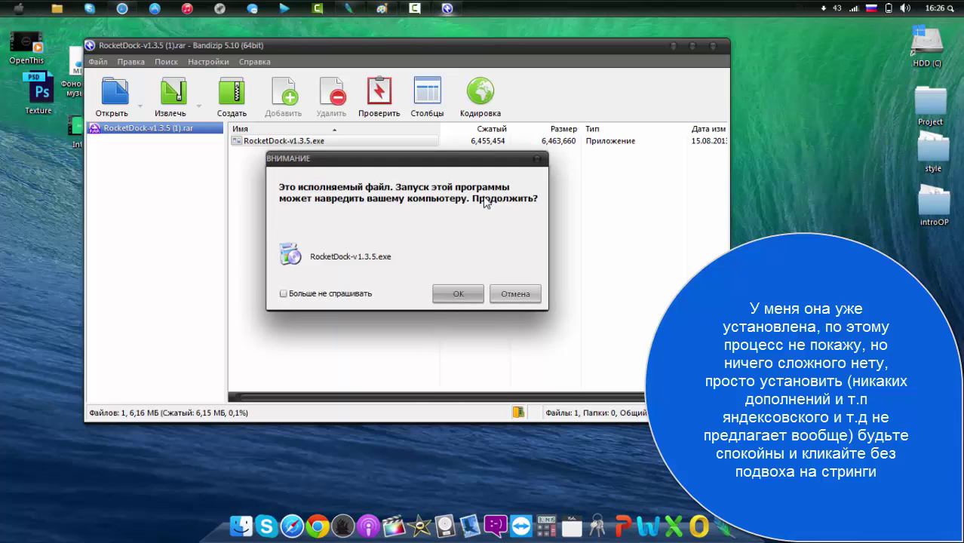
pyautogui.click(458, 294)
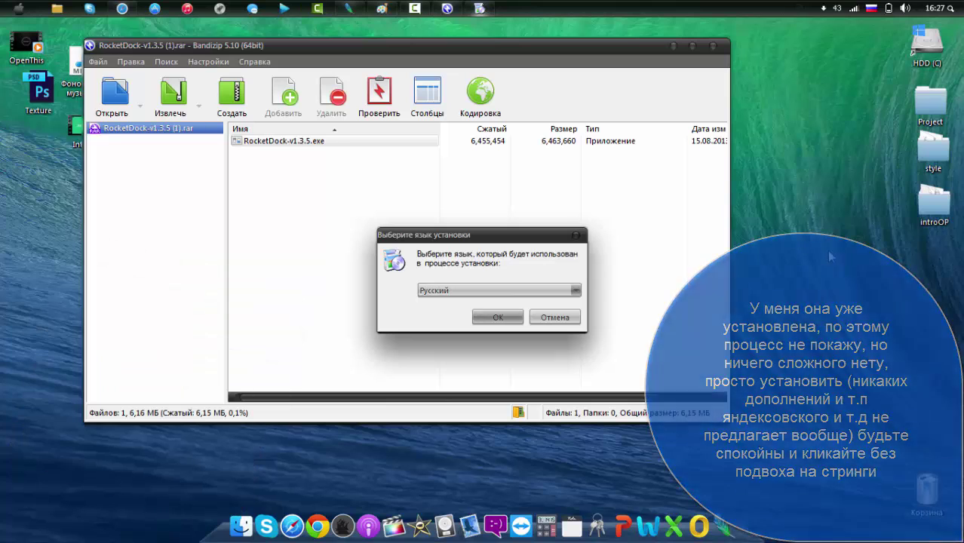
pyautogui.click(558, 317)
pyautogui.click(711, 46)
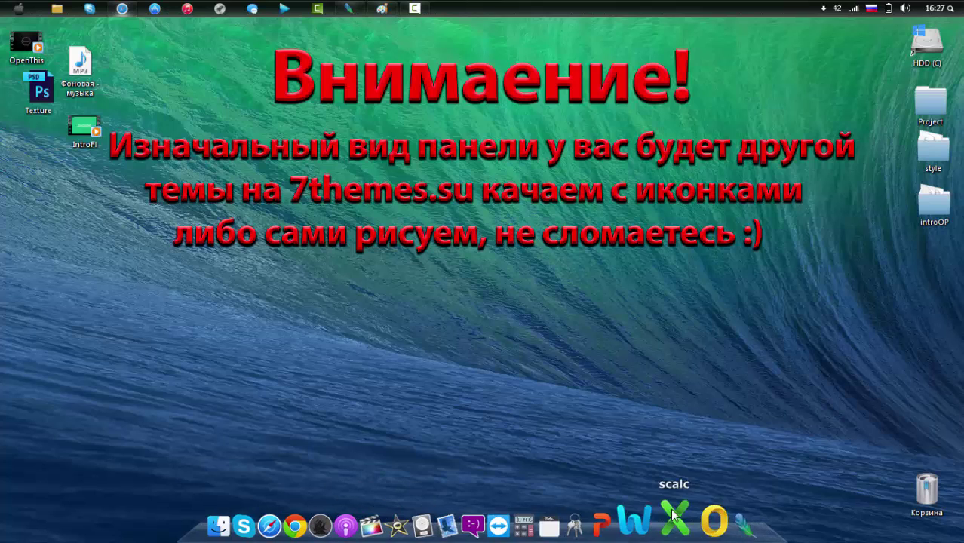
# Step: Open the dock's panel settings, look over the position options and bring up the style options
pyautogui.rightClick(737, 532)
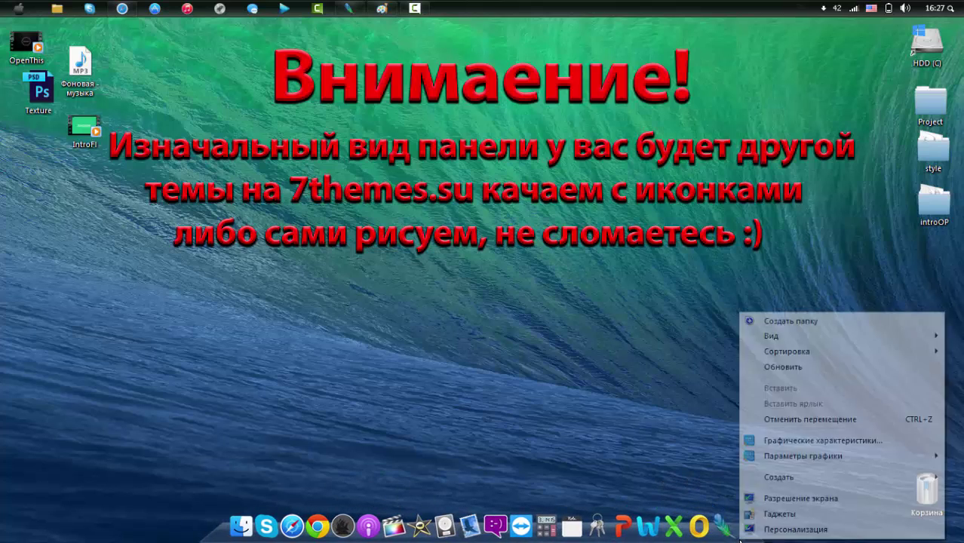
pyautogui.rightClick(714, 533)
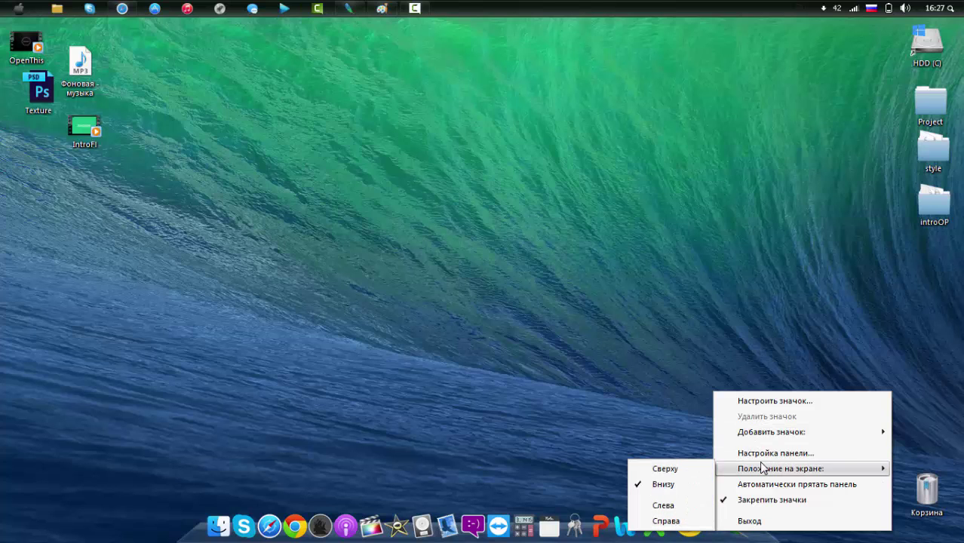
pyautogui.click(760, 453)
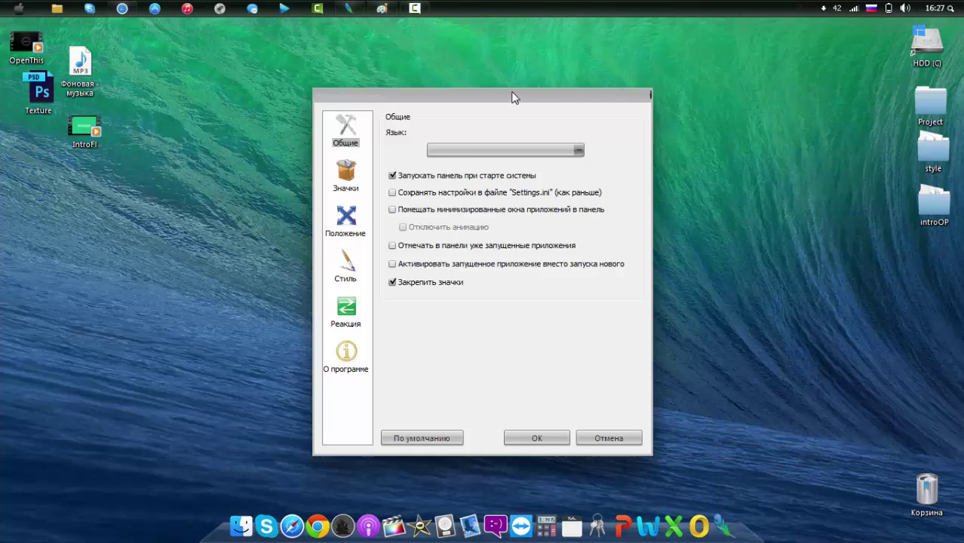
pyautogui.moveTo(512, 97); pyautogui.dragTo(496, 57)
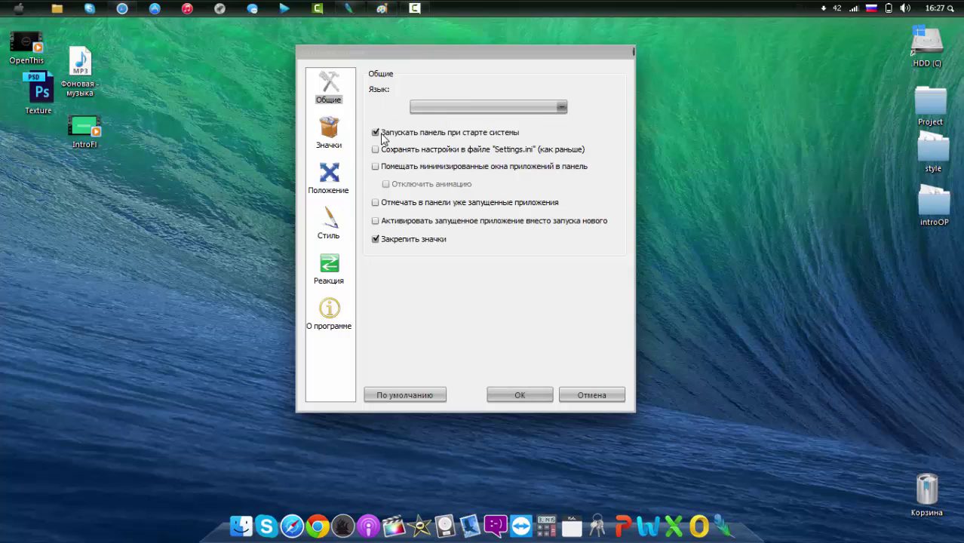
pyautogui.click(332, 175)
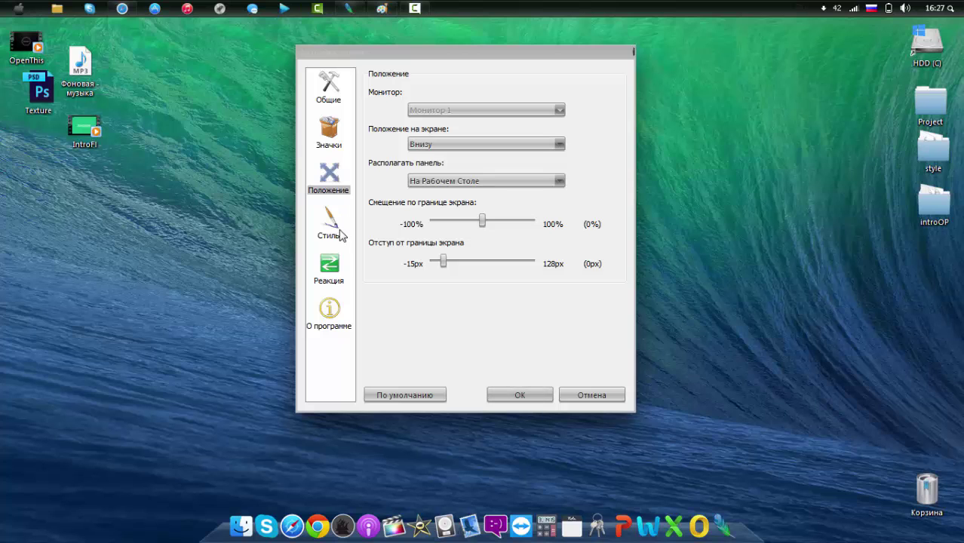
pyautogui.click(329, 226)
# Step: Try the dock themes ProtoSea, Luminous, Milk1, Milk2 and MacOSX Yosemite Dark one after another
pyautogui.click(523, 109)
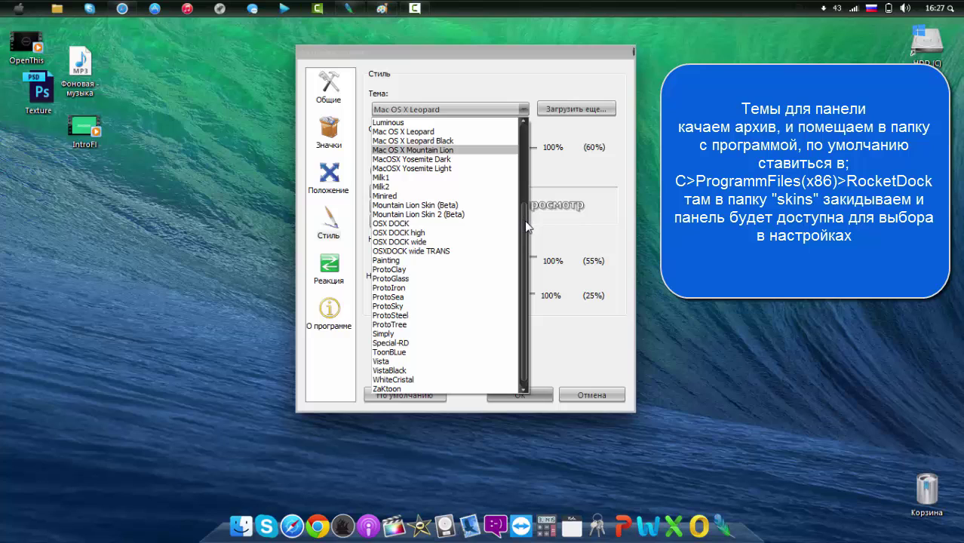
pyautogui.click(452, 297)
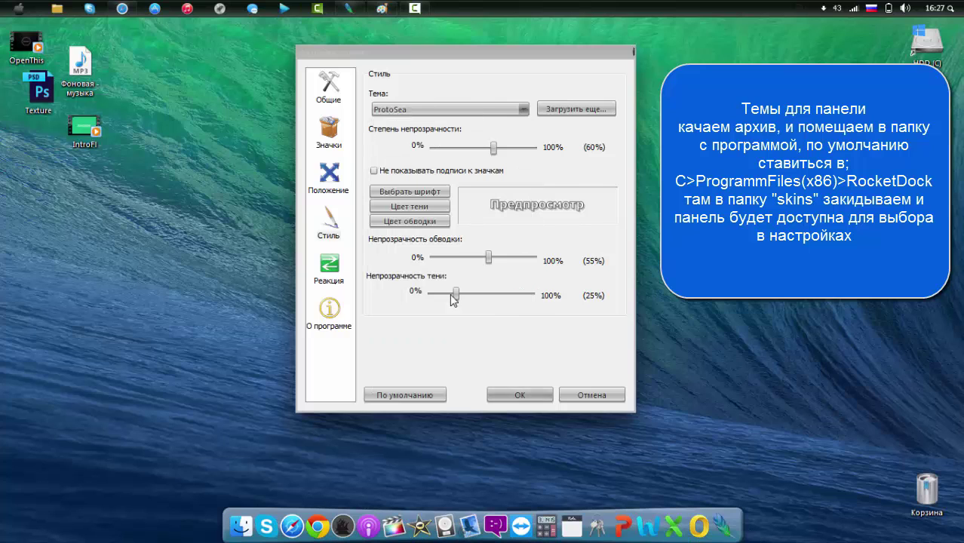
pyautogui.click(402, 112)
pyautogui.click(415, 126)
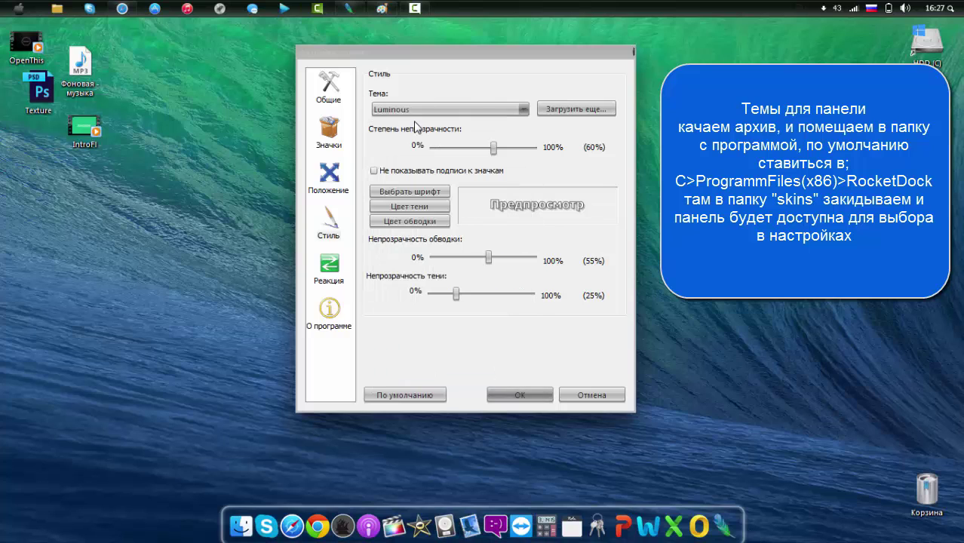
pyautogui.click(433, 110)
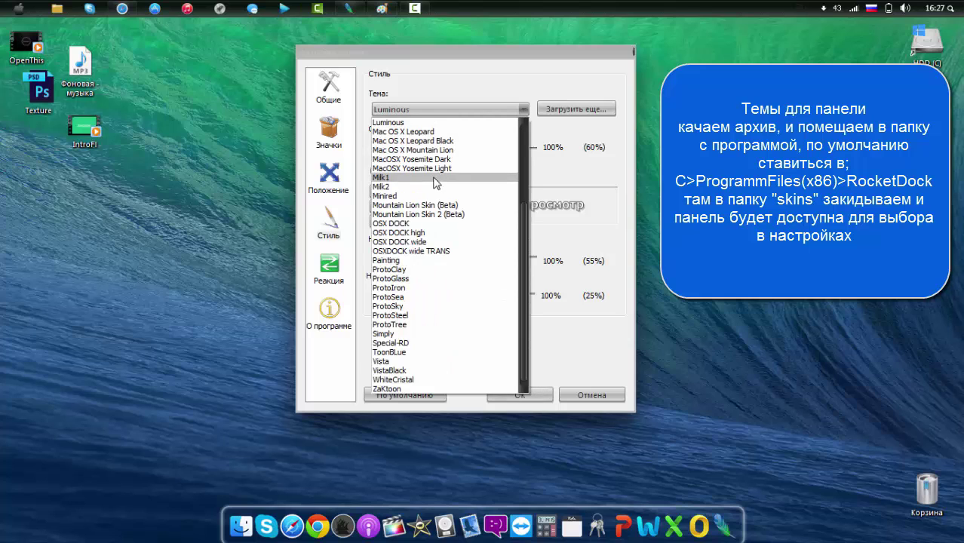
pyautogui.click(439, 183)
pyautogui.click(439, 110)
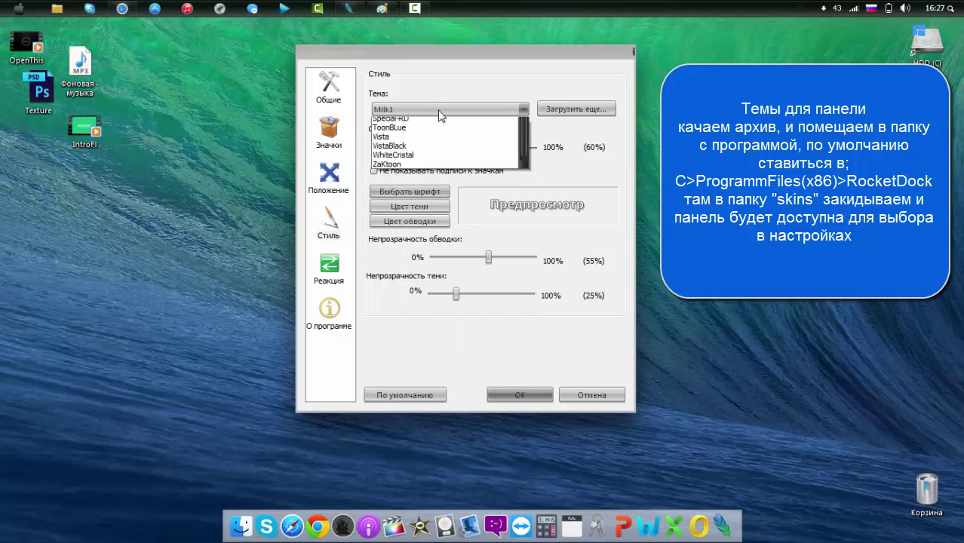
pyautogui.click(431, 189)
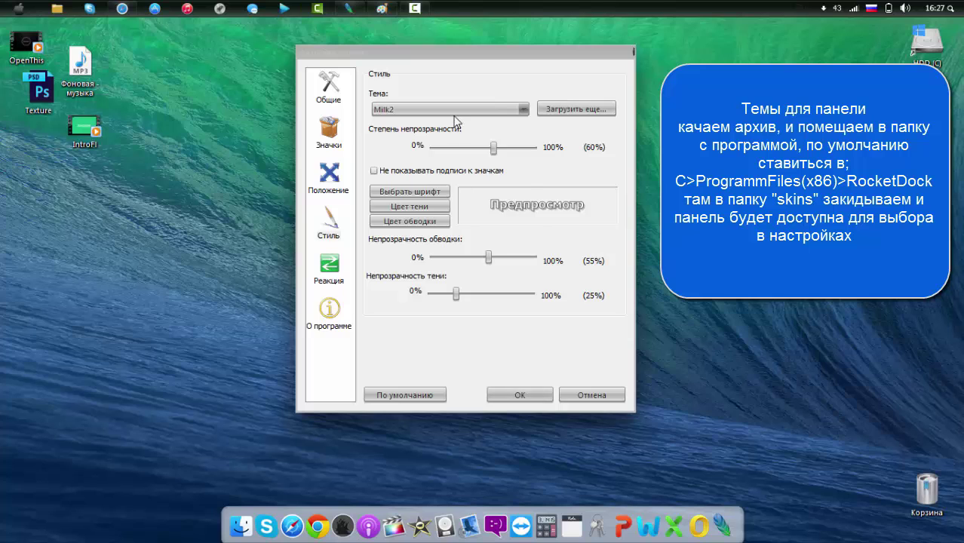
pyautogui.click(455, 119)
pyautogui.click(455, 162)
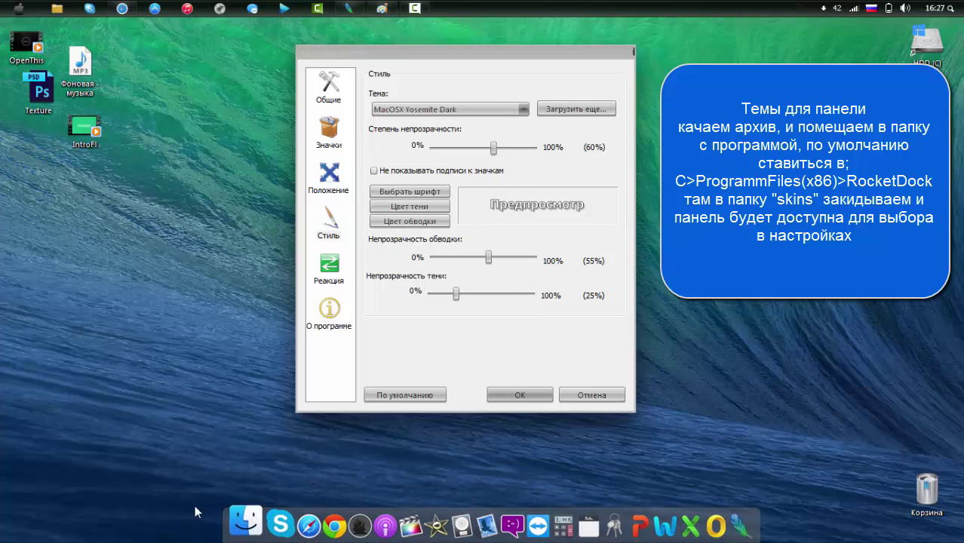
# Step: Choose another dock theme from further up the theme list
pyautogui.click(439, 110)
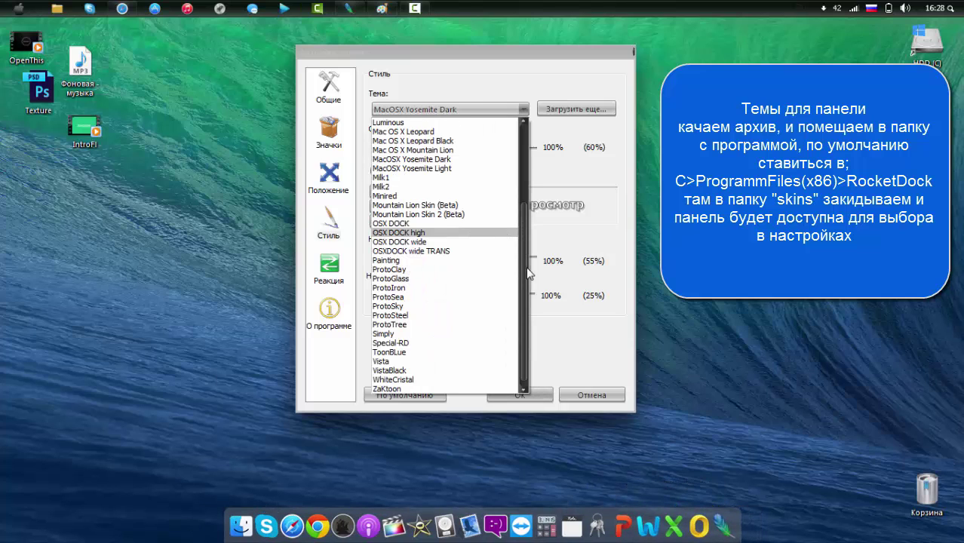
pyautogui.moveTo(526, 280); pyautogui.dragTo(524, 179)
pyautogui.click(431, 140)
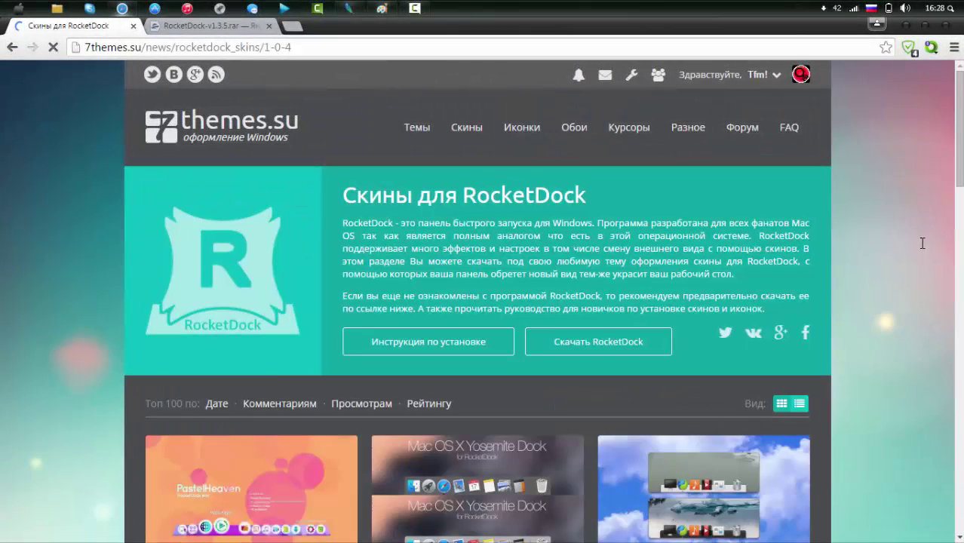
# Step: Look at the second preview image of the "Mac OSX (10 вариантов)" skin and return to the RocketDock skins catalogue
pyautogui.scroll(-5, 429, 355)
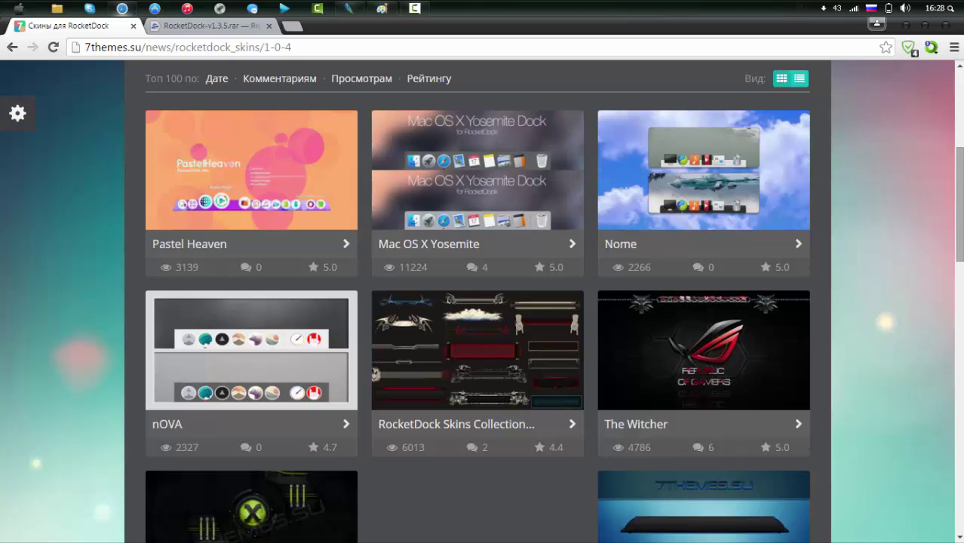
pyautogui.scroll(-6, 478, 301)
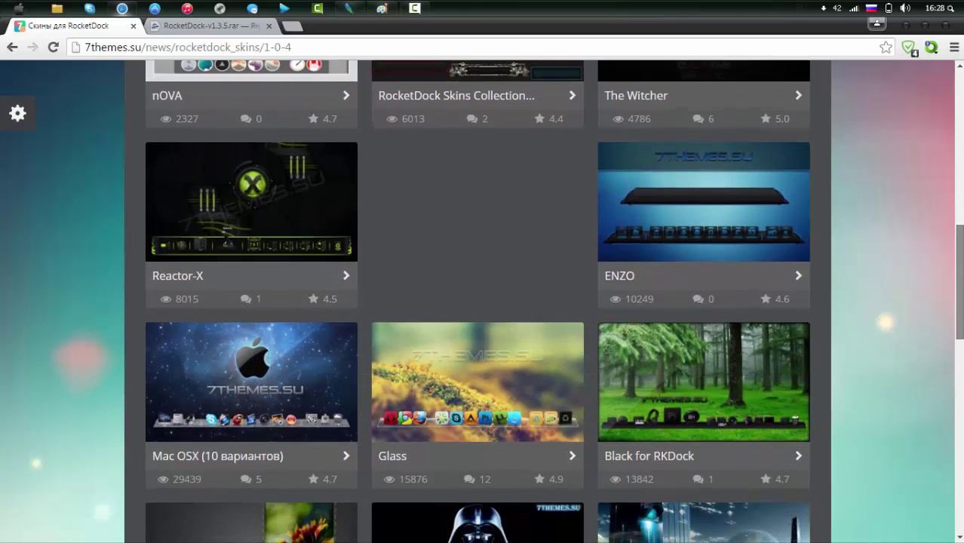
pyautogui.scroll(-1, 477, 302)
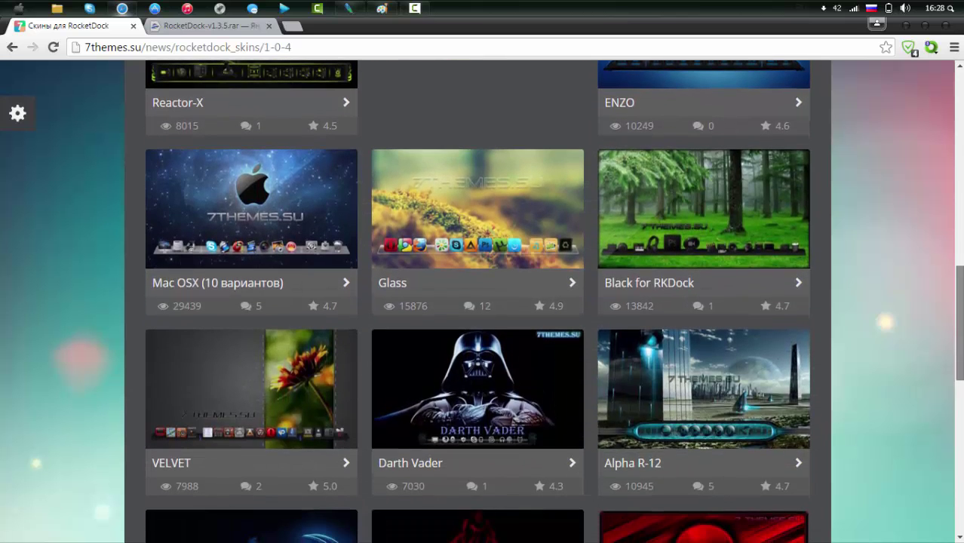
pyautogui.click(209, 232)
pyautogui.scroll(-3, 210, 232)
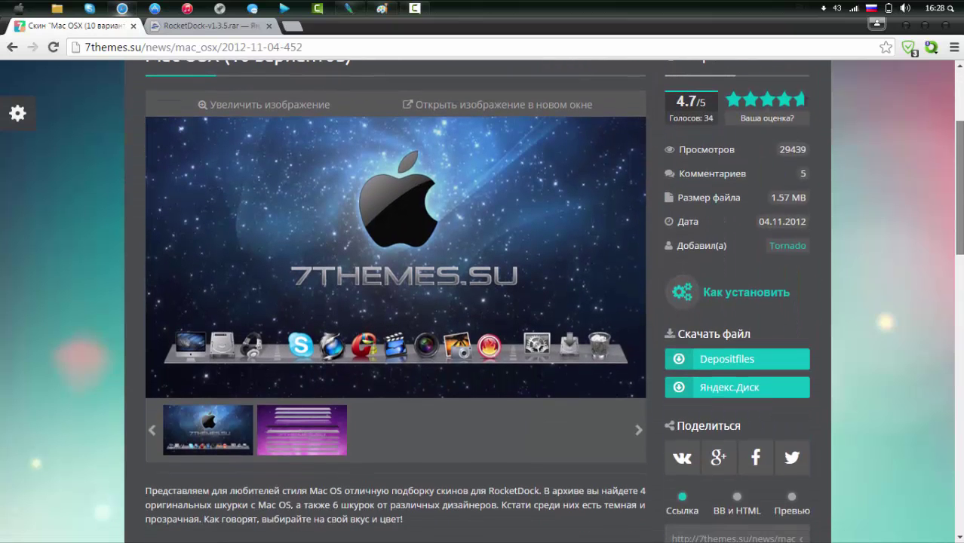
pyautogui.click(302, 430)
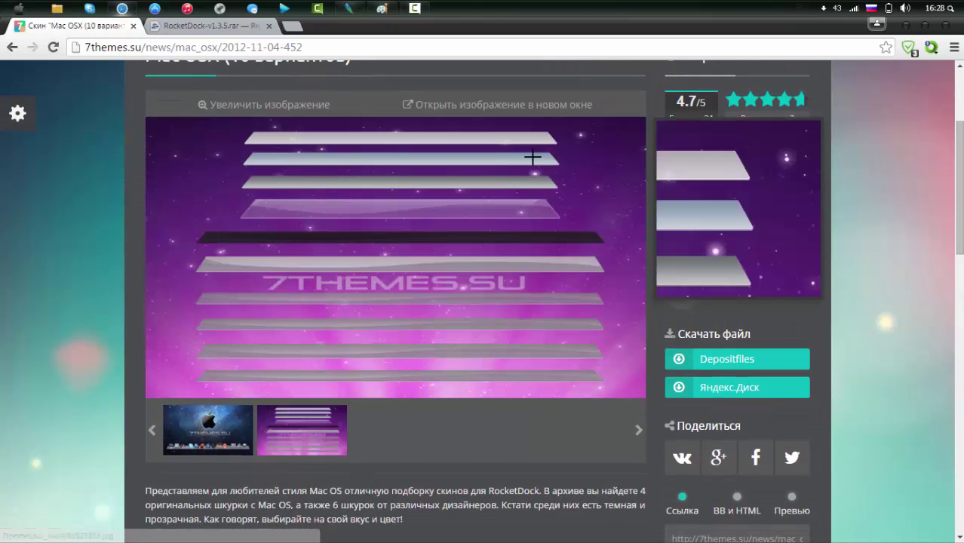
pyautogui.click(11, 48)
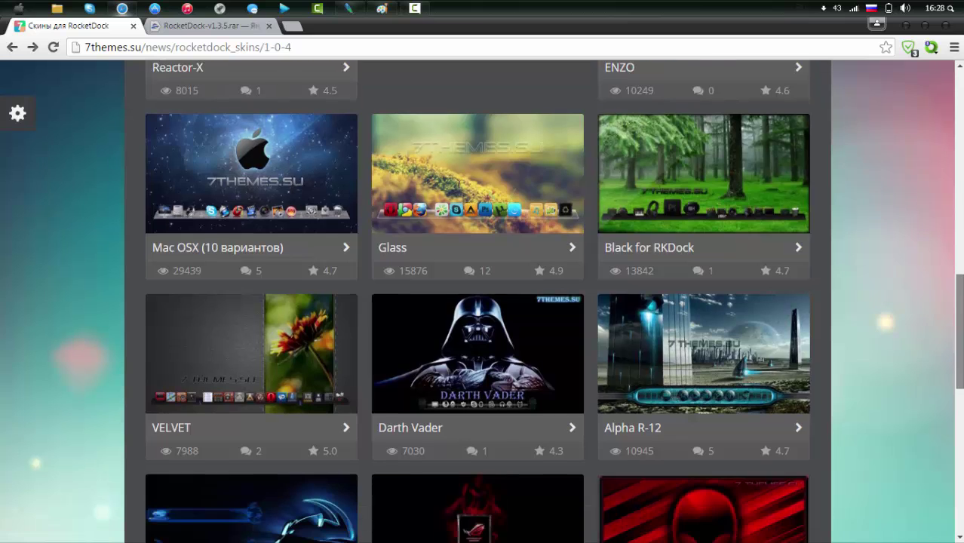
# Step: Open the GreyScale DockBar skin from page 2 of the RocketDock skins catalogue
pyautogui.scroll(-5, 477, 301)
pyautogui.scroll(-1, 653, 377)
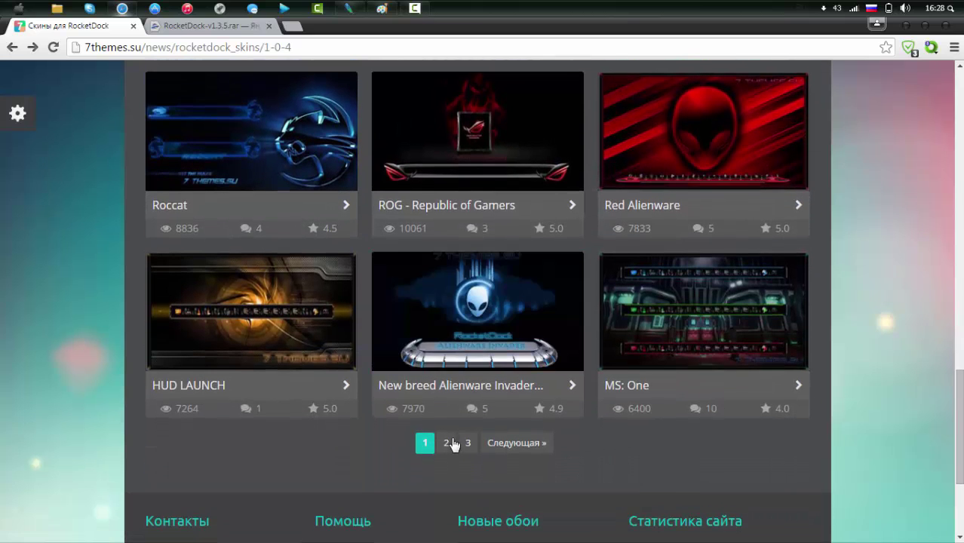
pyautogui.click(447, 442)
pyautogui.scroll(-3, 850, 301)
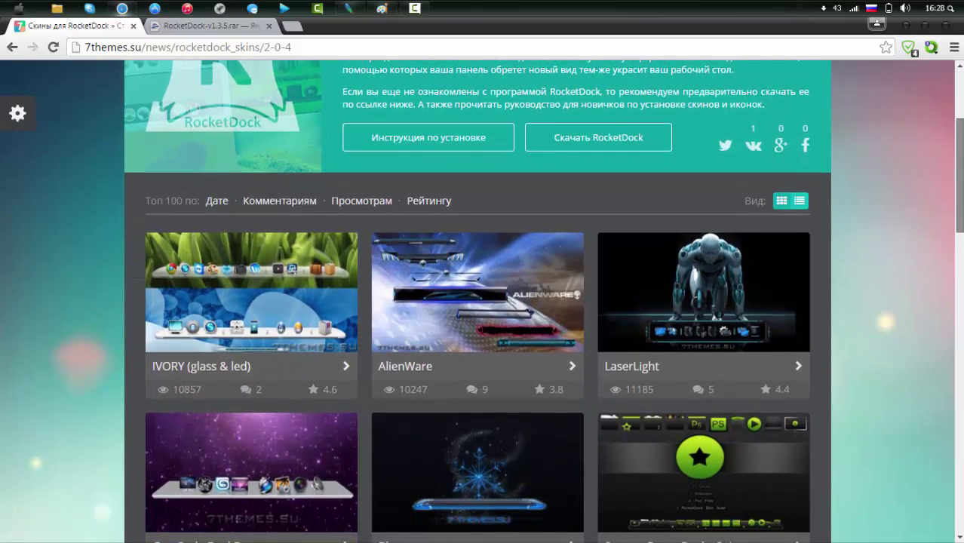
pyautogui.scroll(-2, 362, 332)
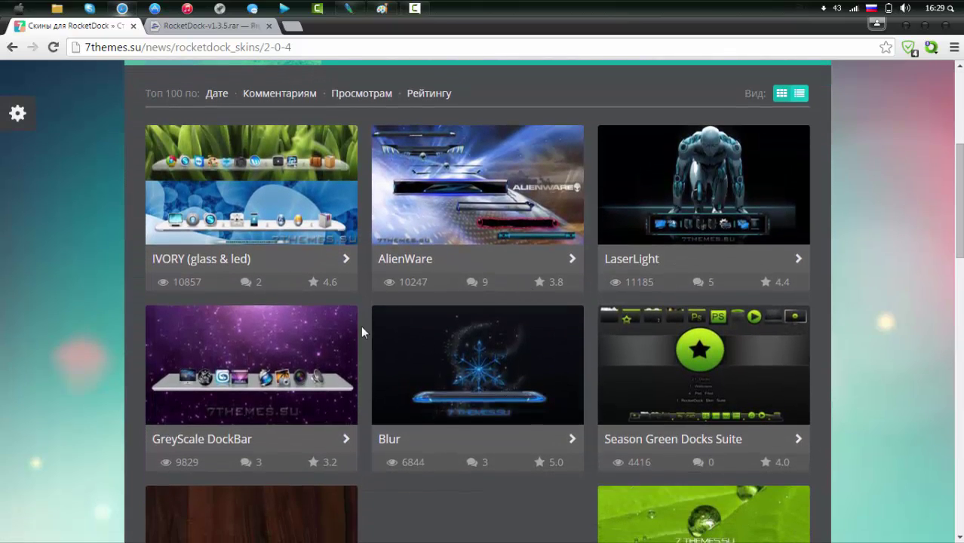
pyautogui.click(250, 438)
# Step: Download greyscale_dockbar.zip through the direct link and open the downloaded archive
pyautogui.scroll(-3, 250, 439)
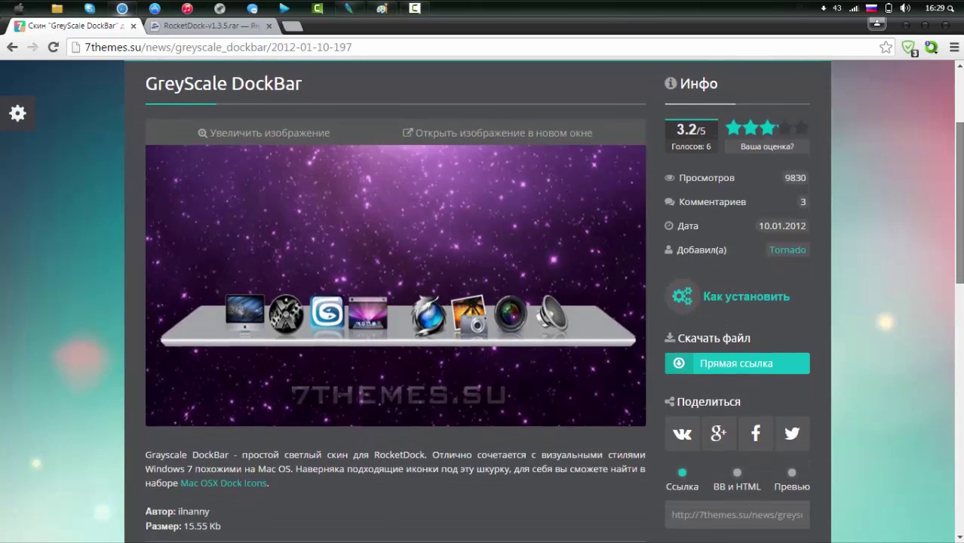
pyautogui.scroll(-1, 575, 200)
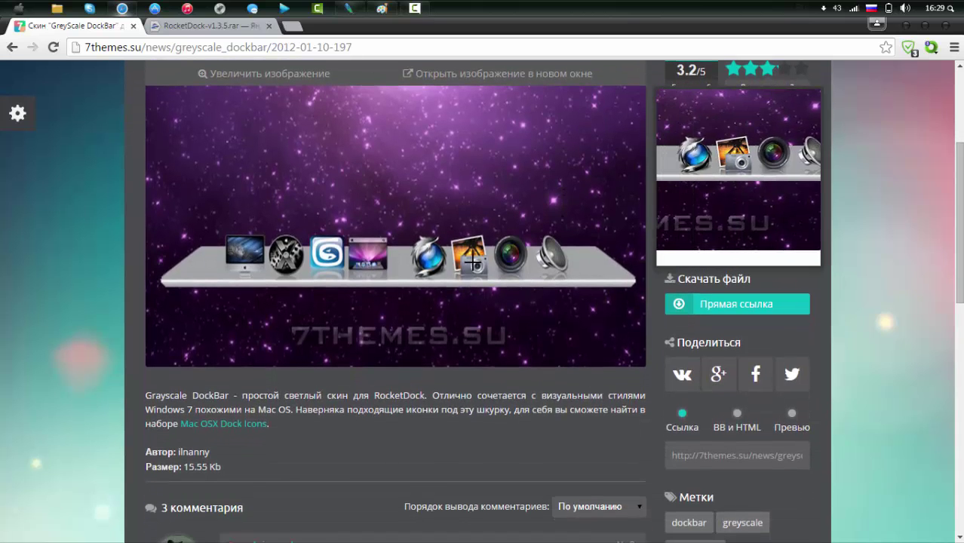
pyautogui.click(754, 305)
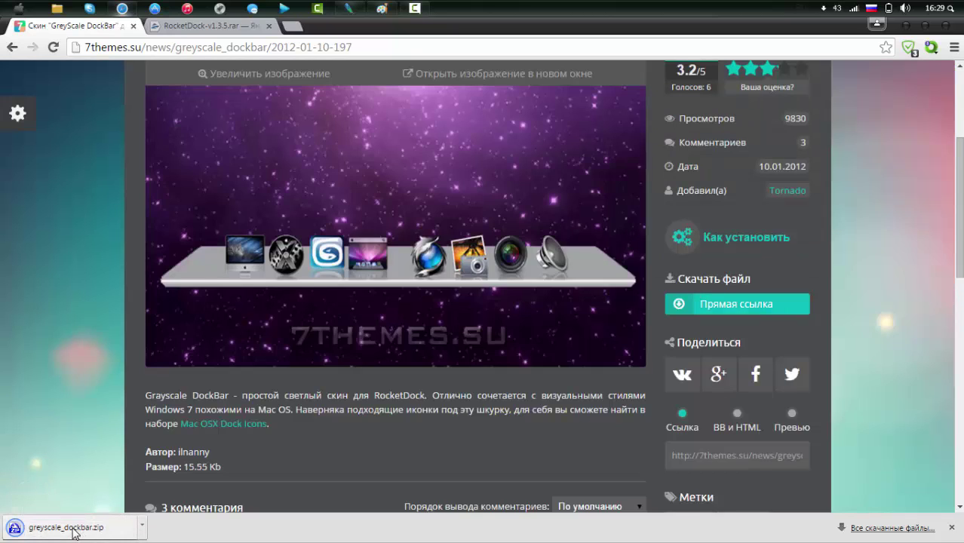
pyautogui.click(74, 528)
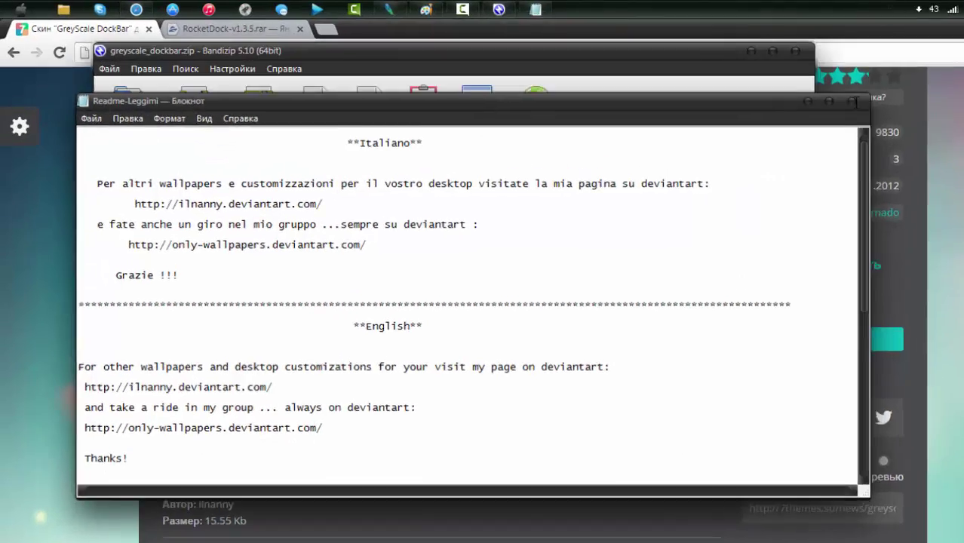
# Step: Extract the GreyScale folder from greyscale_dockbar.zip to the desktop and close the archive
pyautogui.click(766, 88)
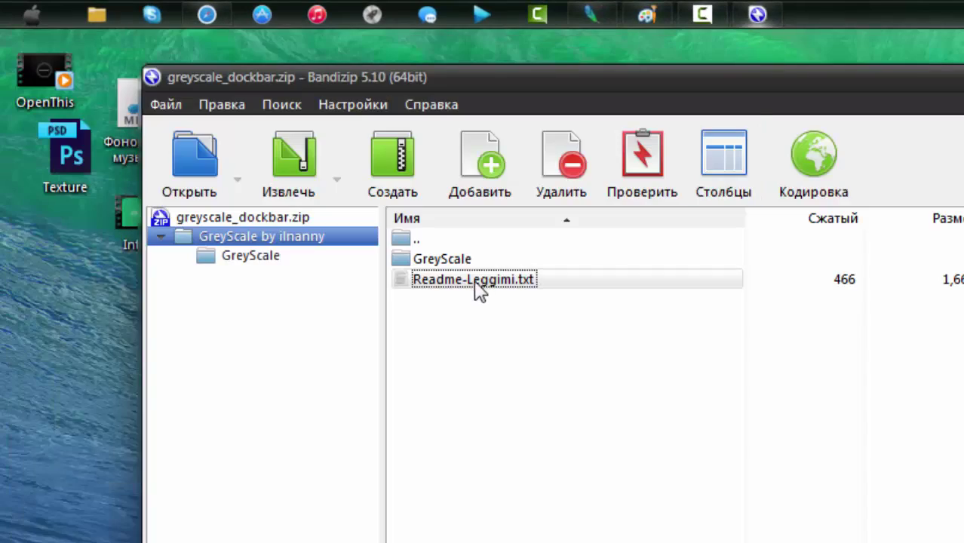
pyautogui.moveTo(441, 258); pyautogui.dragTo(755, 150)
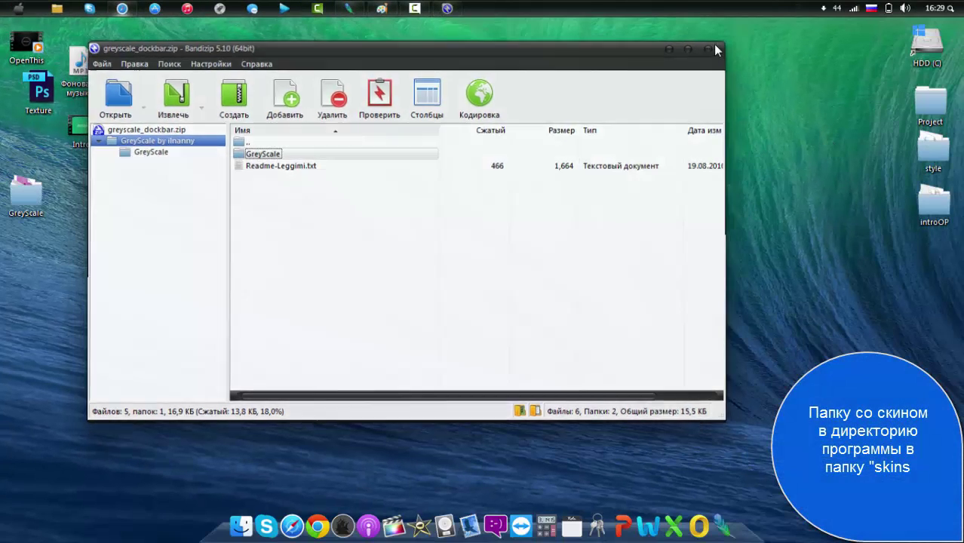
pyautogui.click(713, 43)
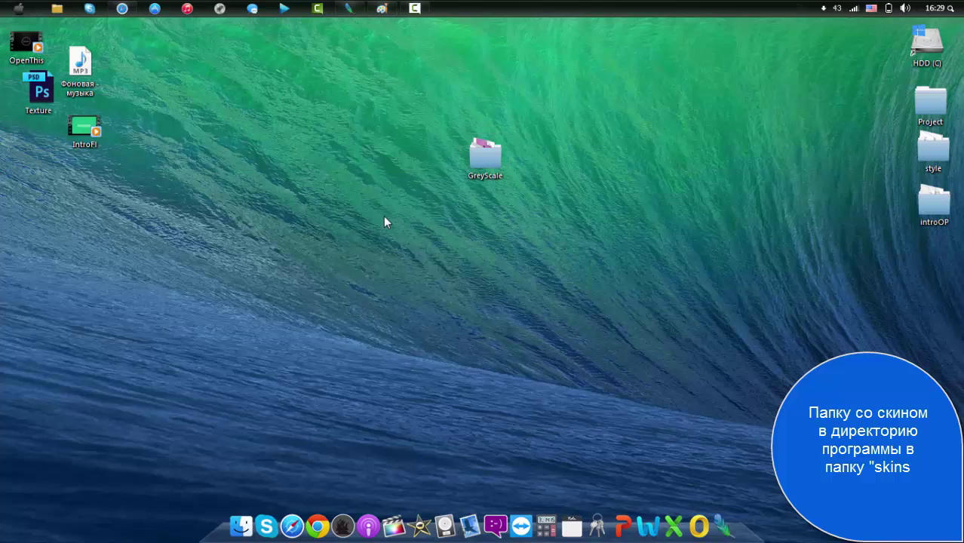
# Step: Open the RocketDock Skins folder under Program Files (x86) on drive C in a file window
pyautogui.click(58, 9)
pyautogui.moveTo(477, 76); pyautogui.dragTo(438, 64)
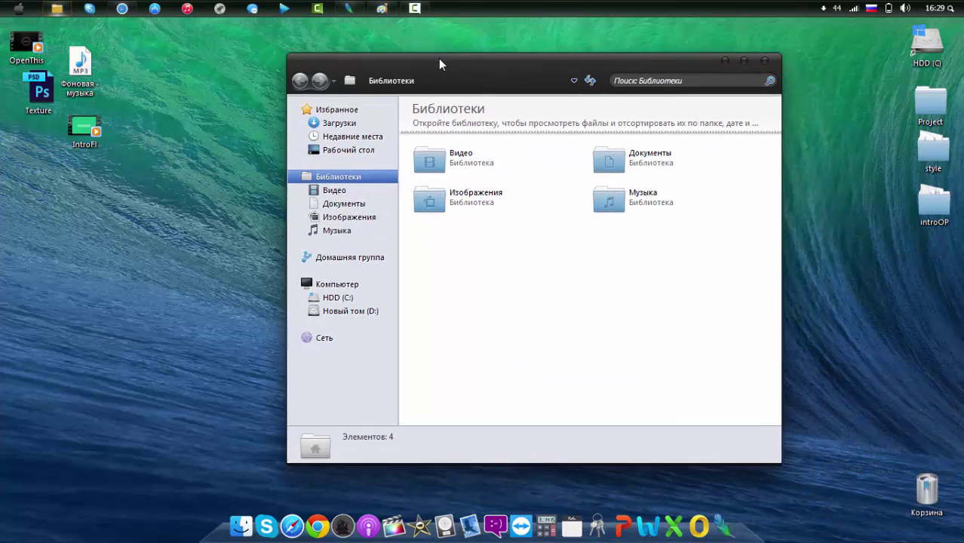
pyautogui.click(345, 299)
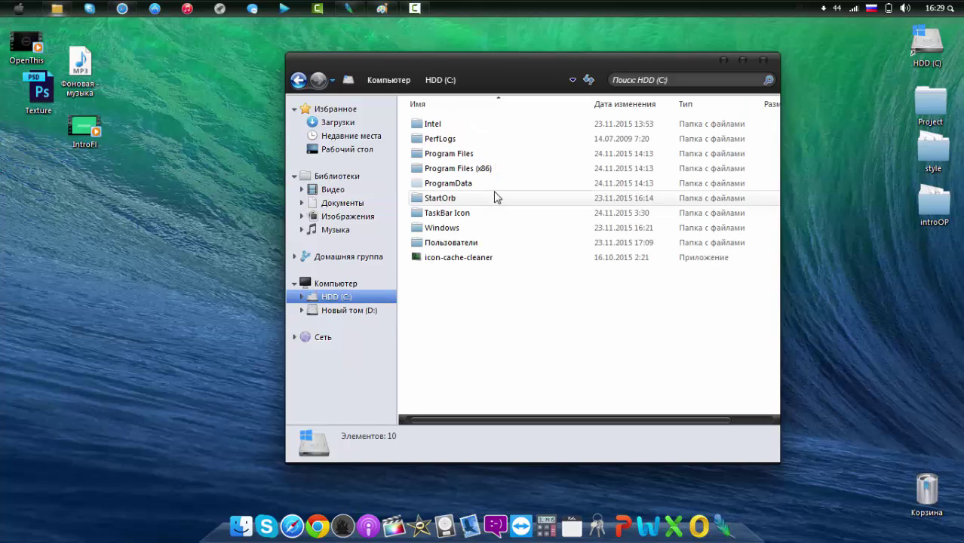
pyautogui.doubleClick(494, 170)
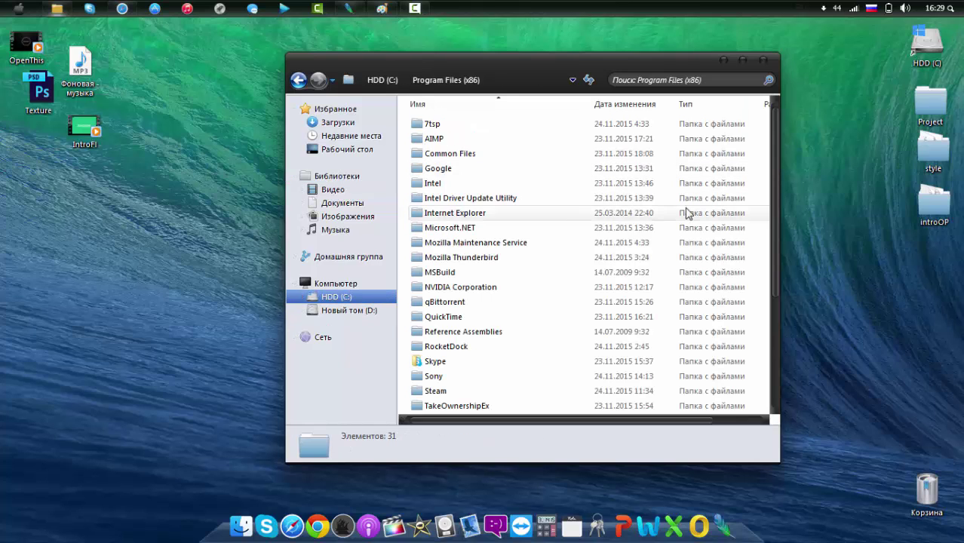
pyautogui.moveTo(774, 202); pyautogui.dragTo(781, 250)
pyautogui.doubleClick(570, 288)
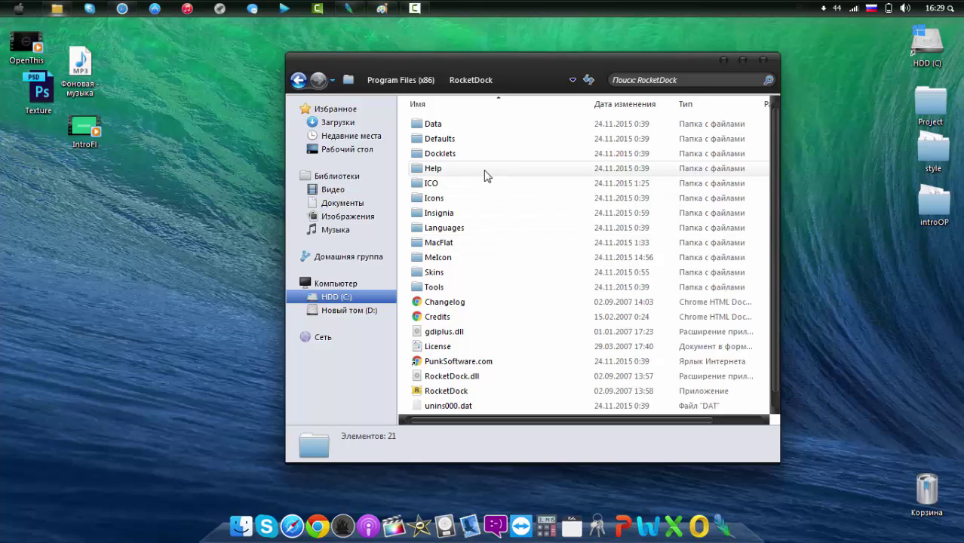
pyautogui.doubleClick(466, 273)
# Step: Move the GreyScale folder from the desktop into the RocketDock Skins folder and close the window
pyautogui.moveTo(515, 60); pyautogui.dragTo(205, 133)
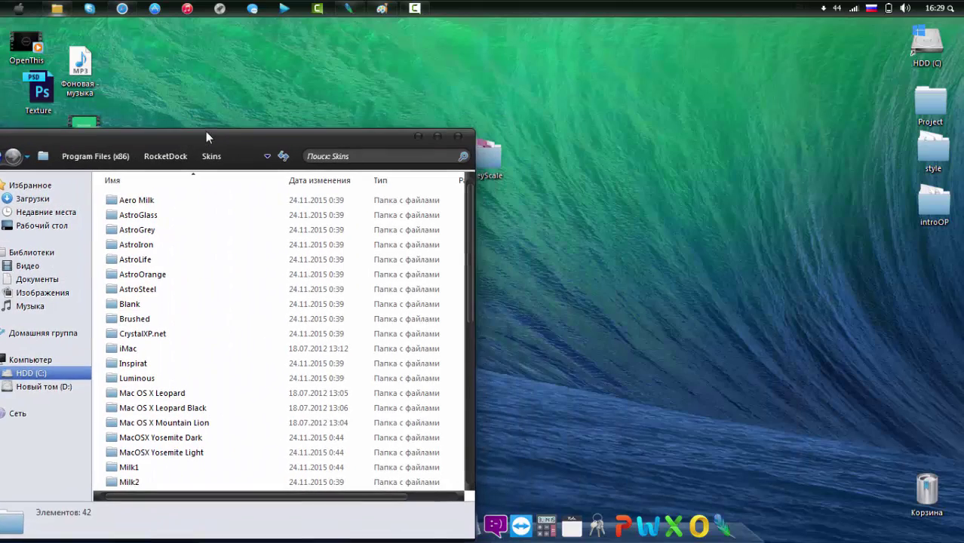
pyautogui.moveTo(488, 156); pyautogui.dragTo(392, 170)
pyautogui.moveTo(368, 138); pyautogui.dragTo(527, 44)
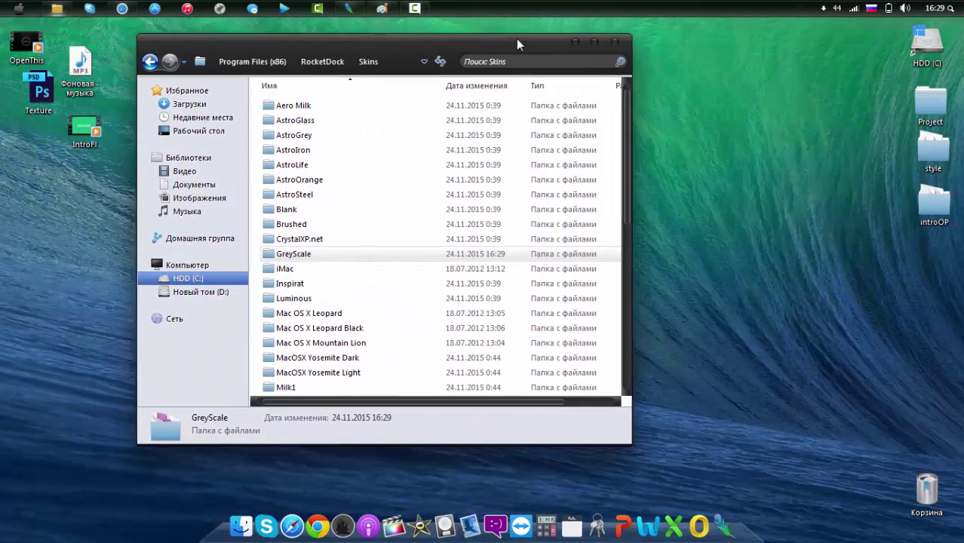
pyautogui.click(617, 42)
# Step: Set the dock's theme to GreyScale in the dock settings and apply it
pyautogui.rightClick(633, 533)
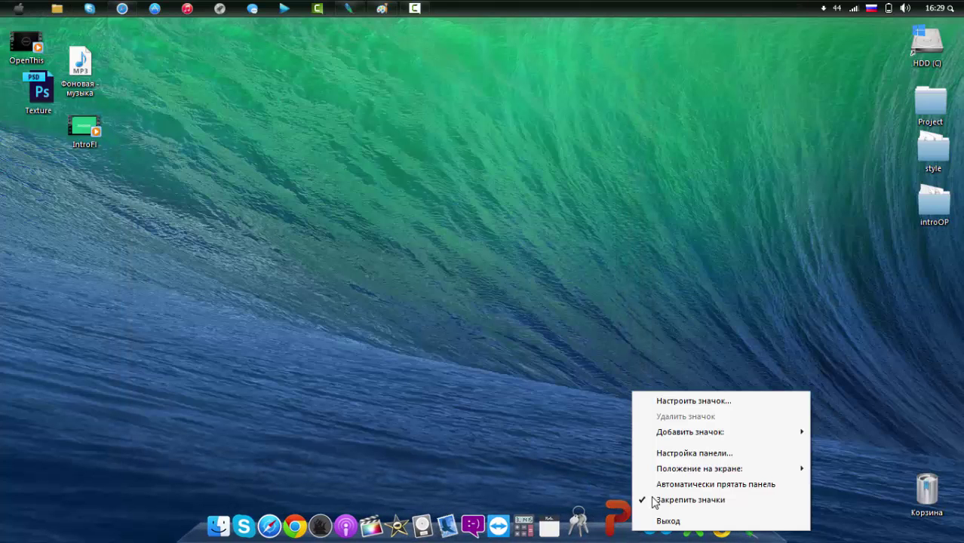
pyautogui.click(684, 452)
pyautogui.click(528, 152)
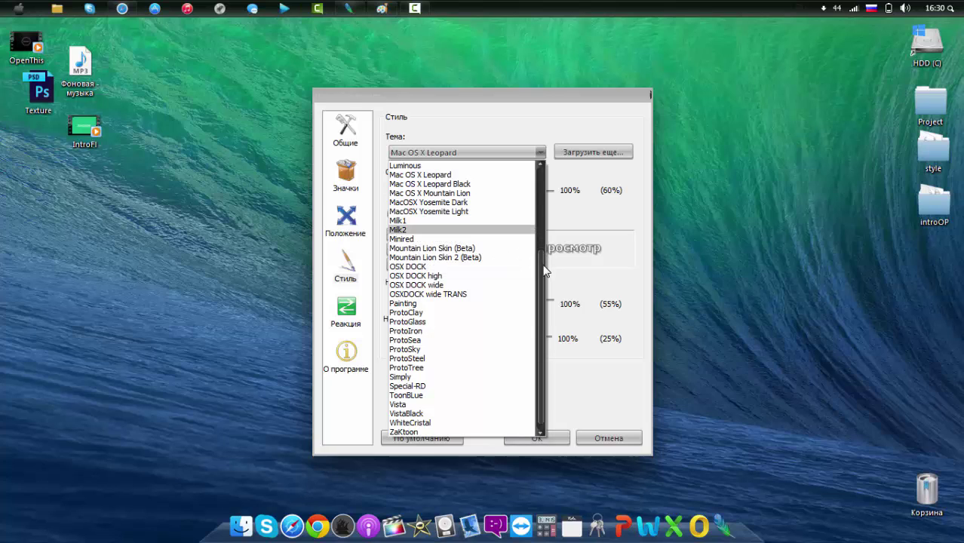
pyautogui.scroll(3, 460, 226)
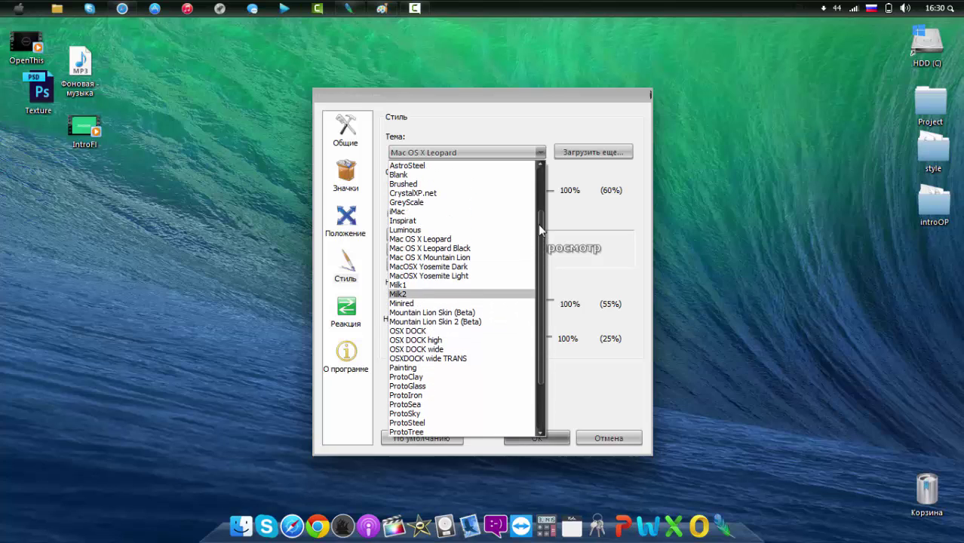
pyautogui.click(448, 202)
pyautogui.click(532, 437)
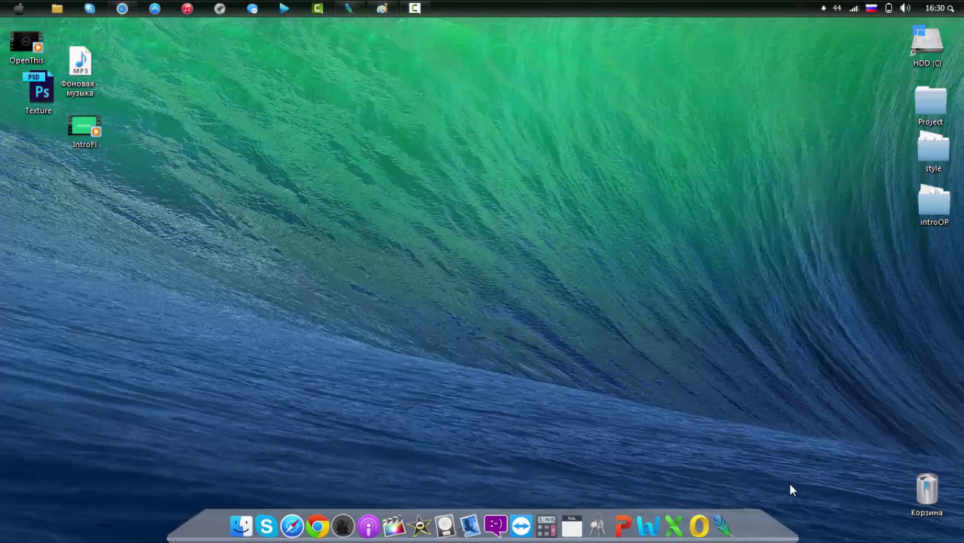
# Step: Reopen the dock settings and switch the theme to Mac OS X Mountain Lion, followed by Mac OS X Leopard
pyautogui.rightClick(589, 516)
pyautogui.click(632, 453)
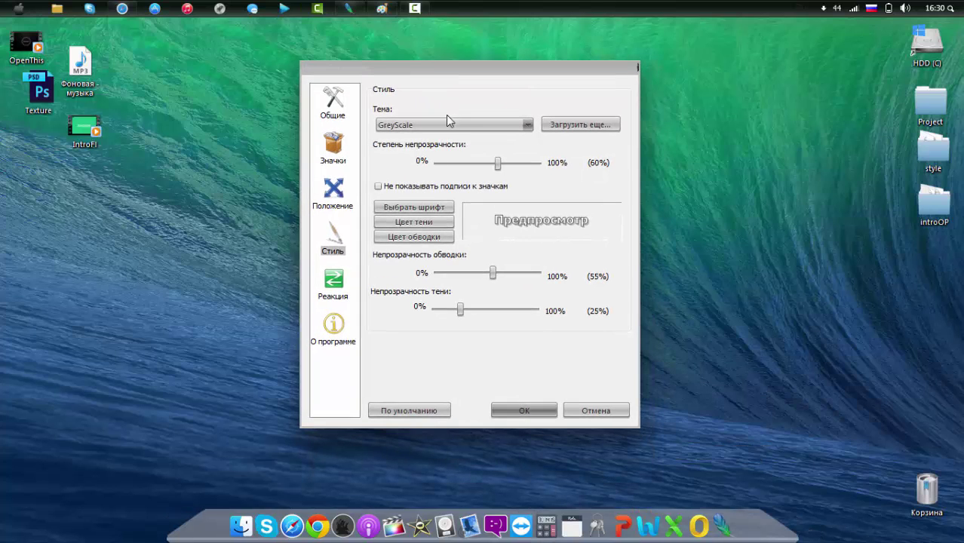
pyautogui.click(444, 122)
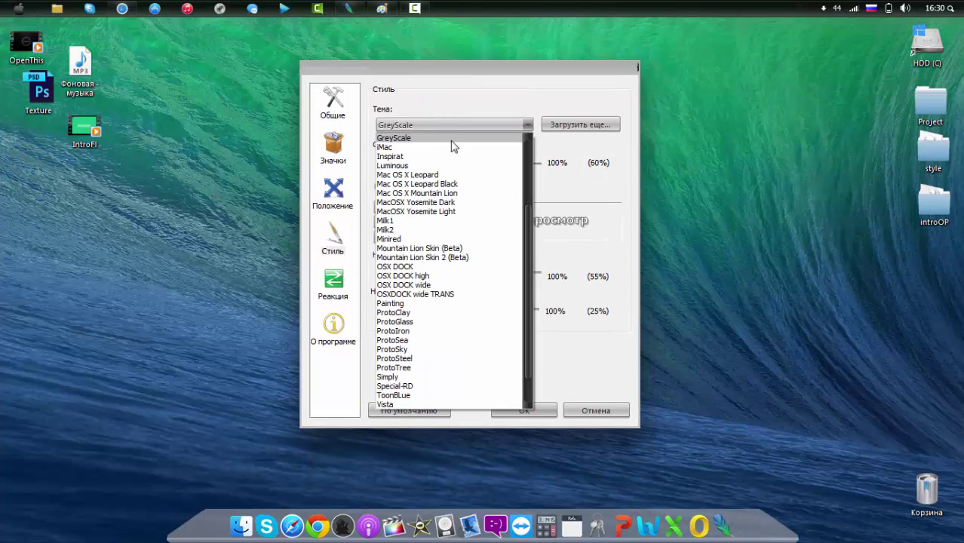
pyautogui.click(468, 193)
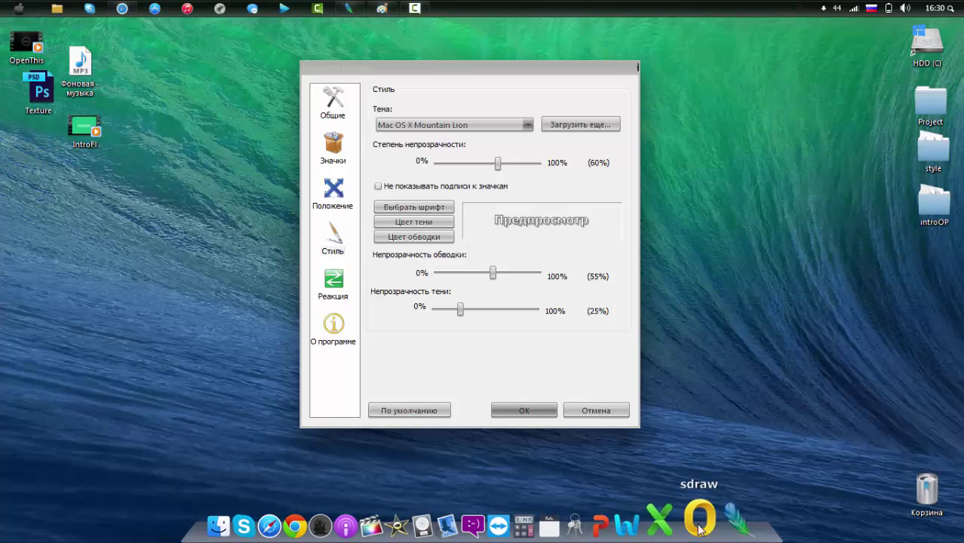
pyautogui.click(526, 126)
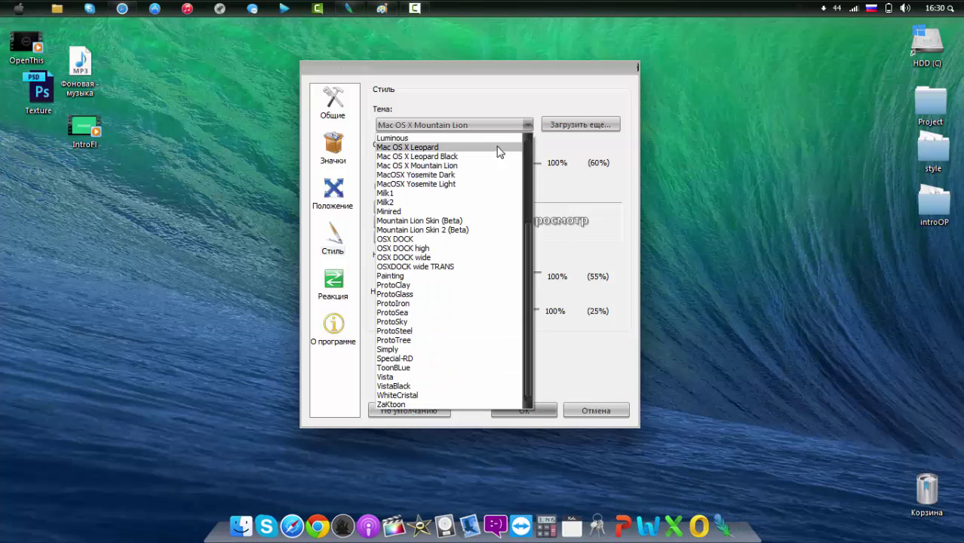
pyautogui.click(500, 149)
# Step: Try the dock themes Mountain Lion Skin (Beta), OSX DOCK, OSX DOCK wide and OSXDOCK wide TRANS one after another
pyautogui.click(513, 125)
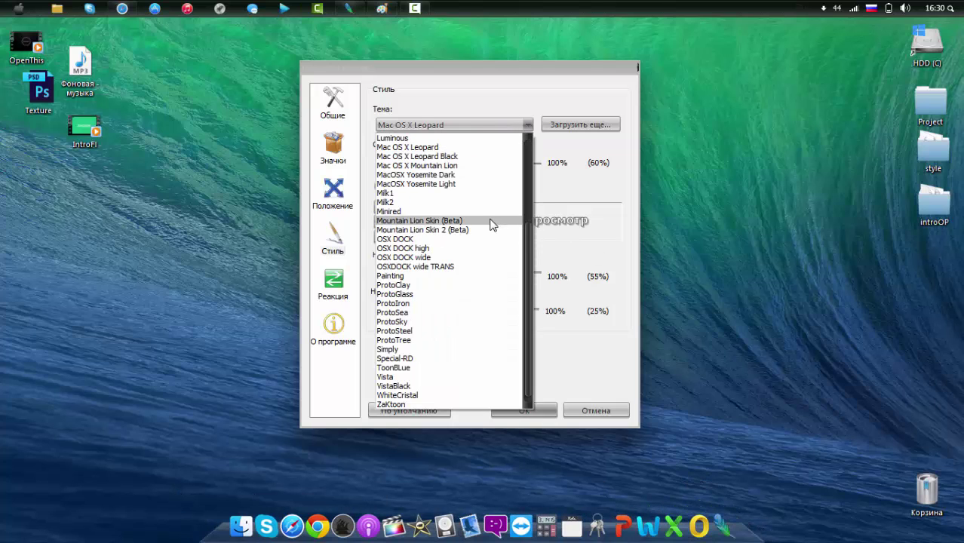
pyautogui.click(491, 219)
pyautogui.click(486, 127)
pyautogui.click(439, 238)
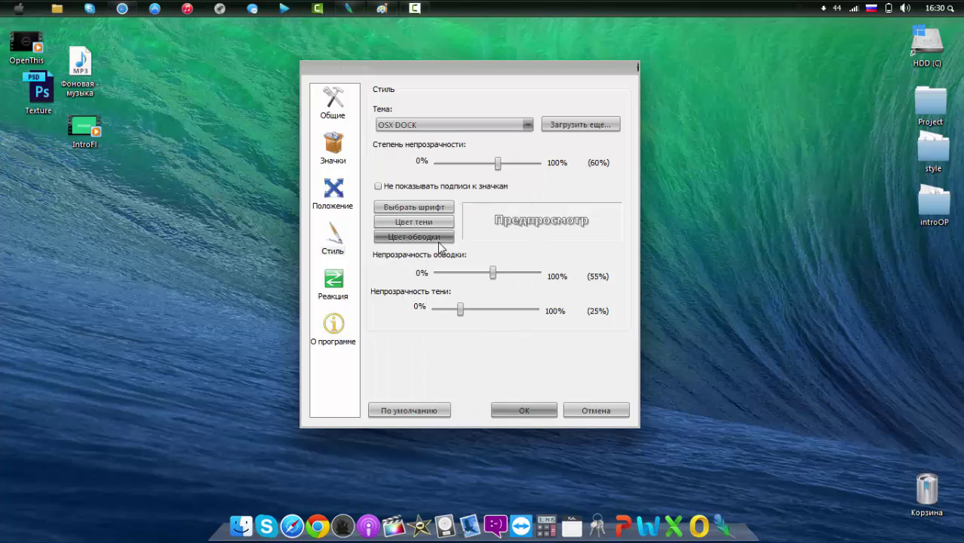
pyautogui.click(431, 125)
pyautogui.click(436, 261)
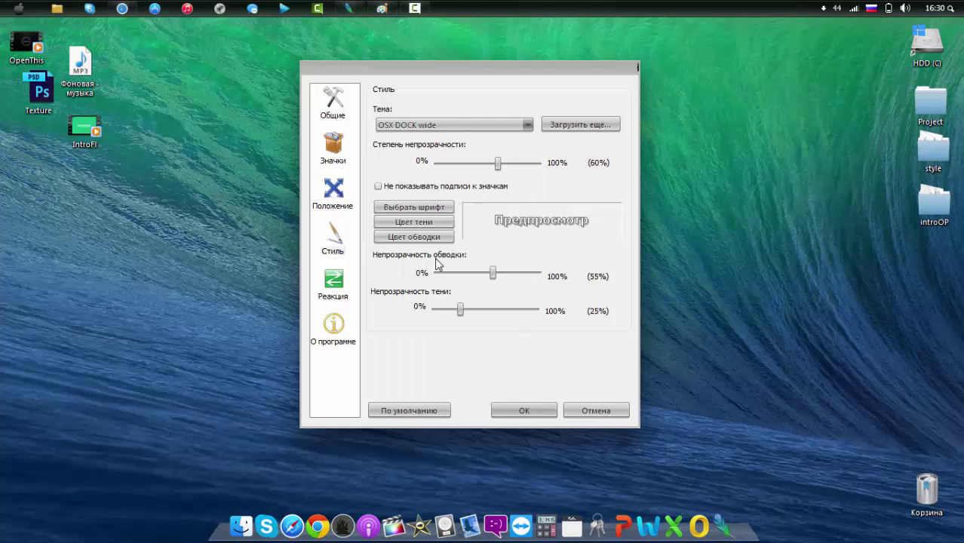
pyautogui.click(455, 124)
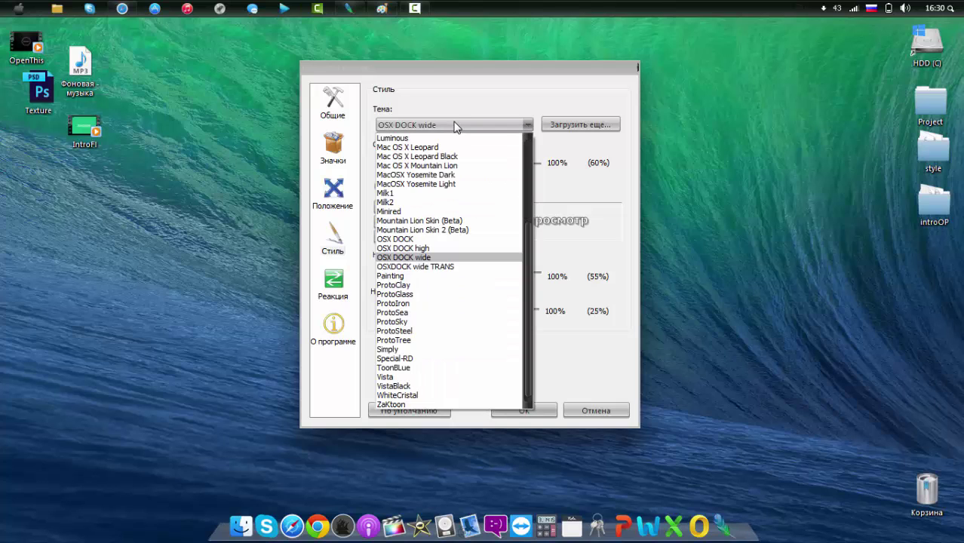
pyautogui.click(451, 267)
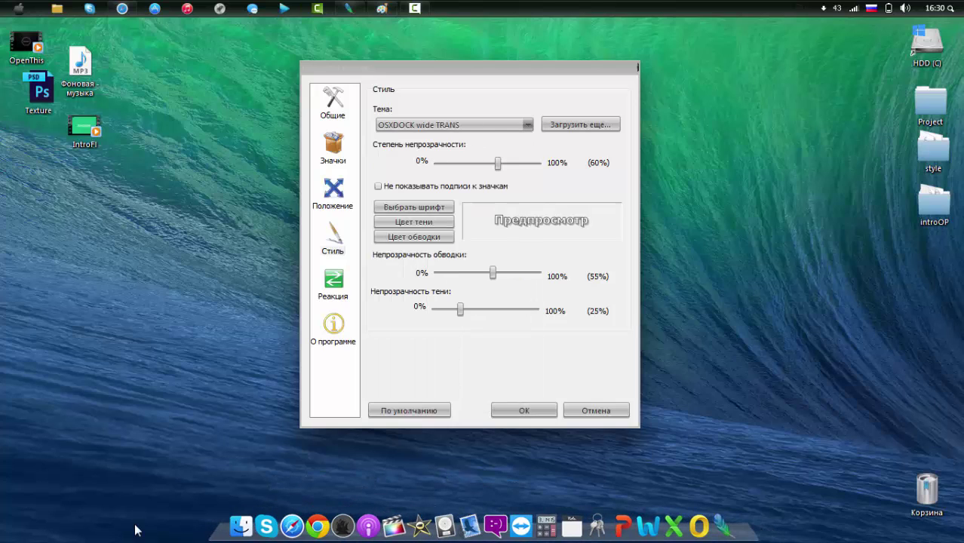
# Step: Set the dock theme to Mac OS X Leopard, turn off icon locking in the general settings and apply
pyautogui.click(491, 123)
pyautogui.scroll(2, 529, 273)
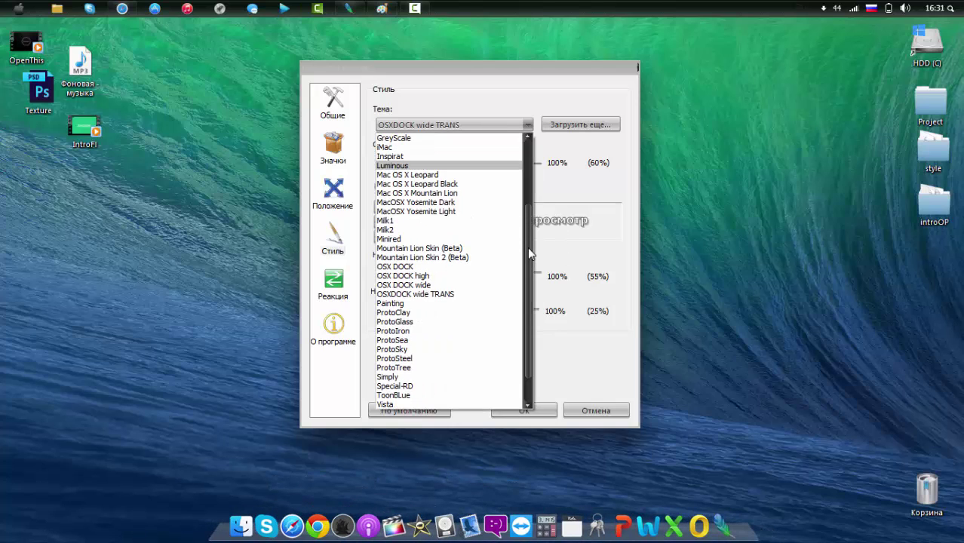
pyautogui.click(457, 175)
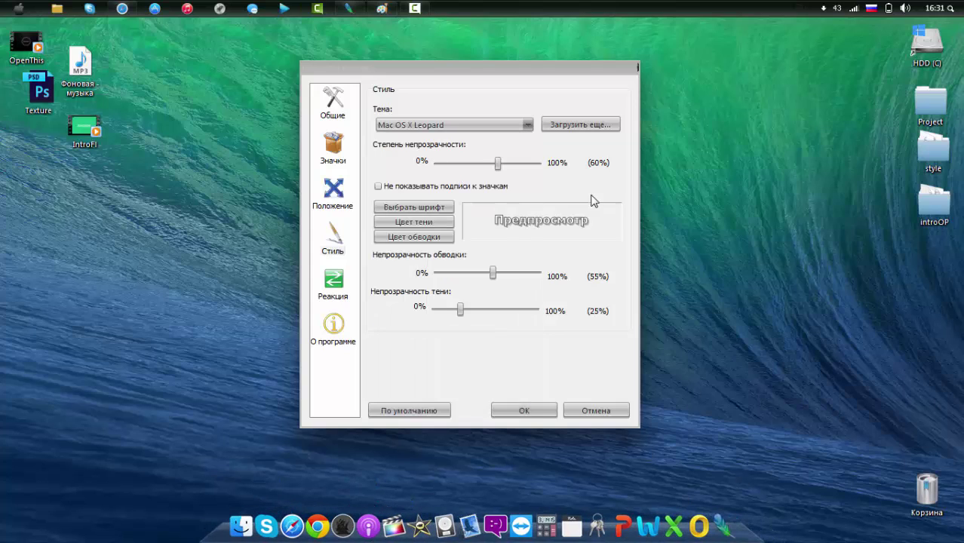
pyautogui.click(334, 106)
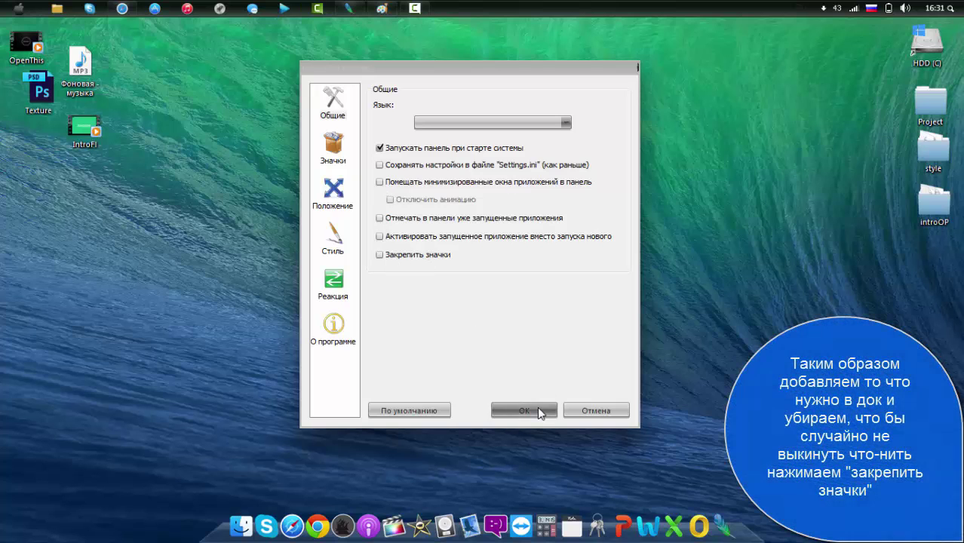
pyautogui.click(537, 407)
# Step: Pull the TeamViewer icon out of the dock and put it back, and remove the star icon from the dock
pyautogui.moveTo(521, 526); pyautogui.dragTo(537, 376)
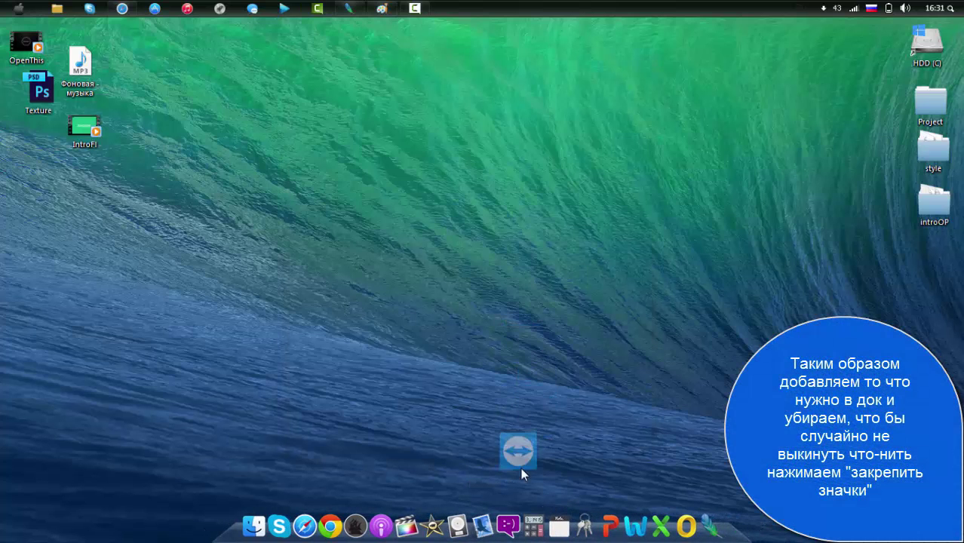
pyautogui.moveTo(520, 468); pyautogui.dragTo(506, 520)
pyautogui.moveTo(423, 519); pyautogui.dragTo(440, 313)
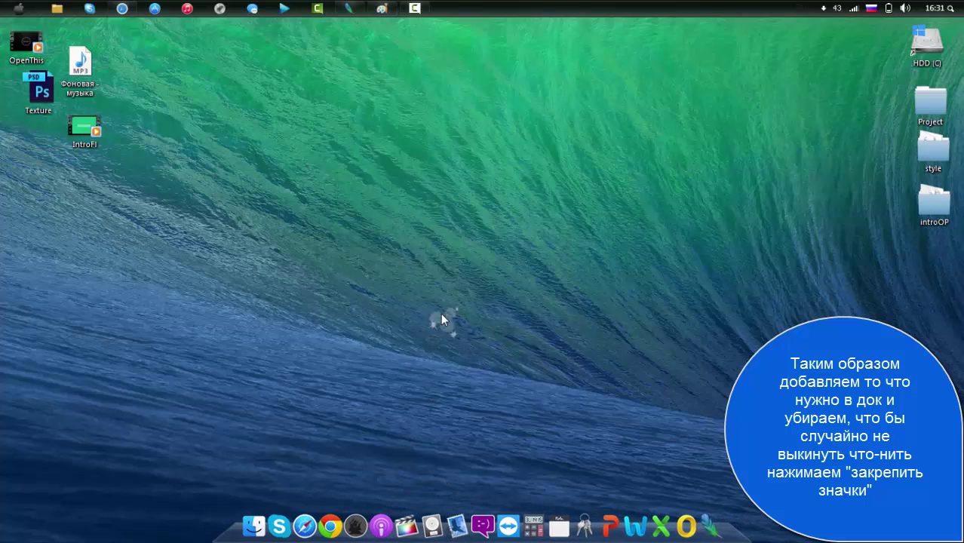
# Step: Try to add Mem Reduct from the Start menu to the dock with its icons locked, and unlock the icons
pyautogui.rightClick(431, 521)
pyautogui.click(480, 497)
pyautogui.click(29, 8)
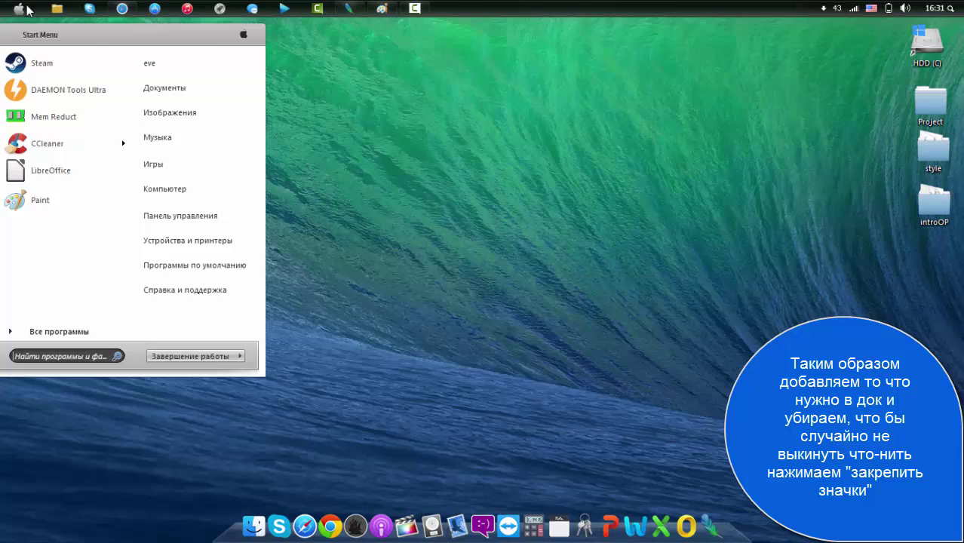
pyautogui.moveTo(52, 117); pyautogui.dragTo(113, 113)
pyautogui.rightClick(593, 531)
pyautogui.click(645, 495)
# Step: Add Mem Reduct from the Start menu to the dock and remove it from the dock again
pyautogui.click(18, 8)
pyautogui.moveTo(53, 117); pyautogui.dragTo(645, 537)
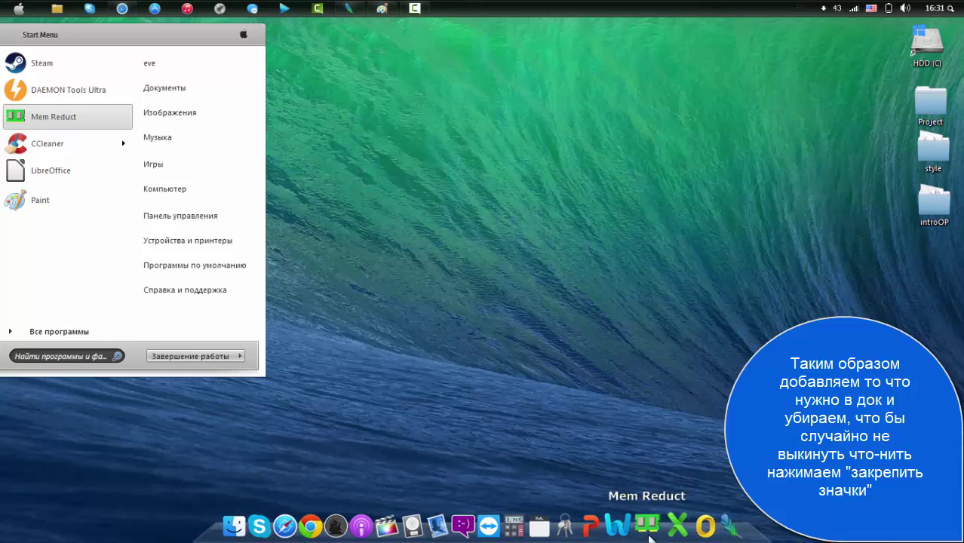
pyautogui.click(588, 149)
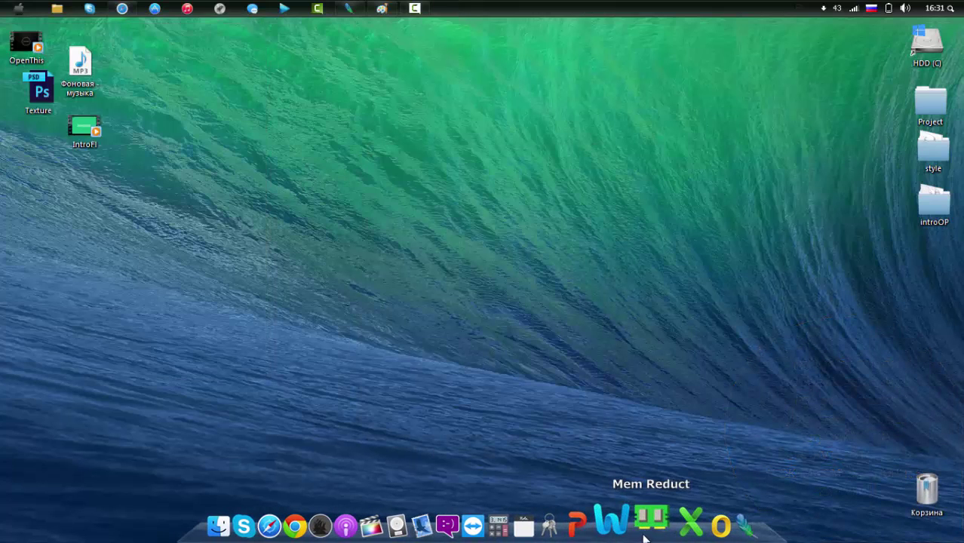
pyautogui.moveTo(646, 526); pyautogui.dragTo(655, 387)
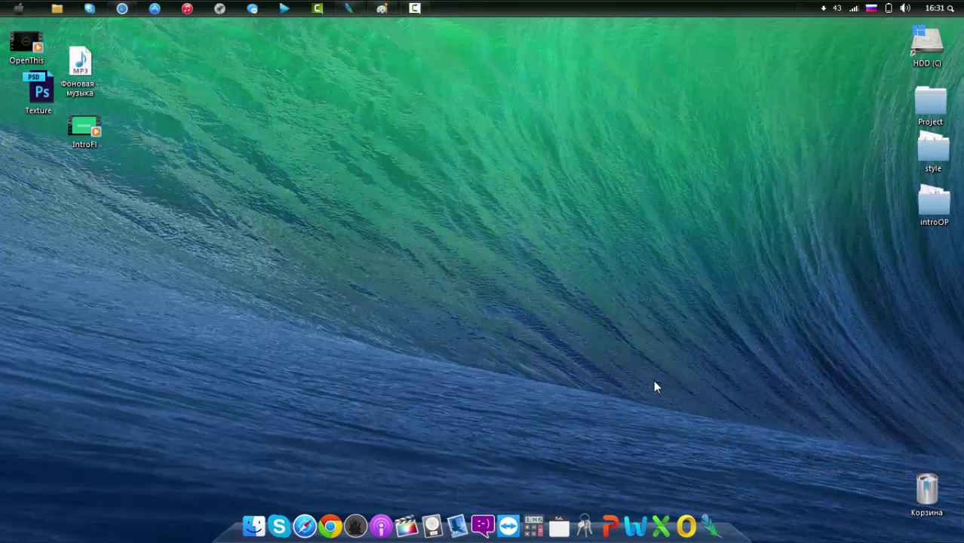
# Step: Search the Start menu for "v", add Vegas Pro 13.0 (64-bit) to the dock and try to launch it from there
pyautogui.click(20, 9)
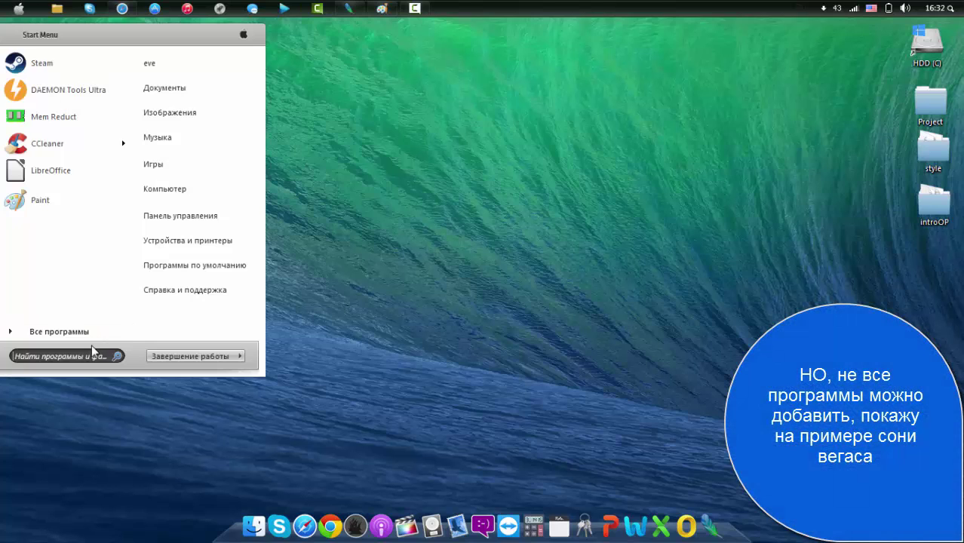
pyautogui.write('v')
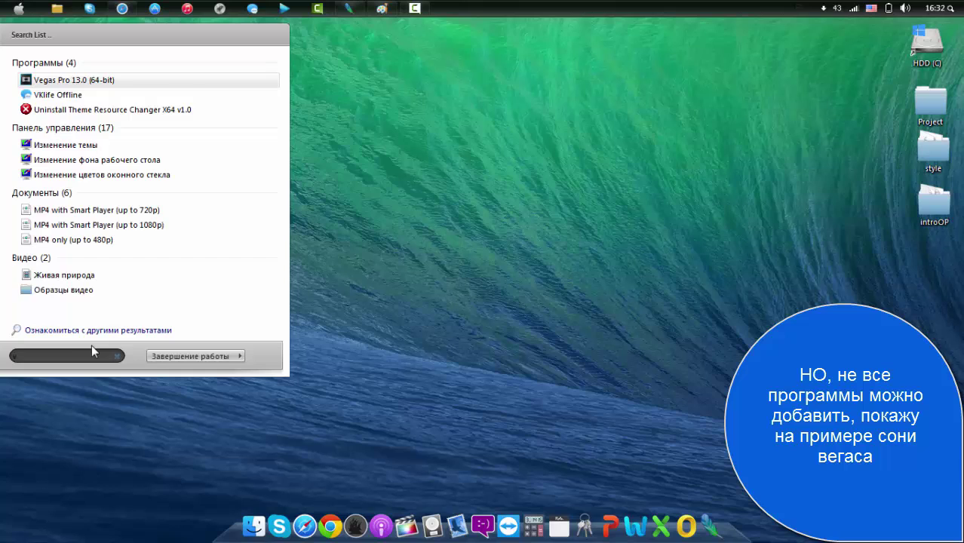
pyautogui.moveTo(90, 80); pyautogui.dragTo(393, 530)
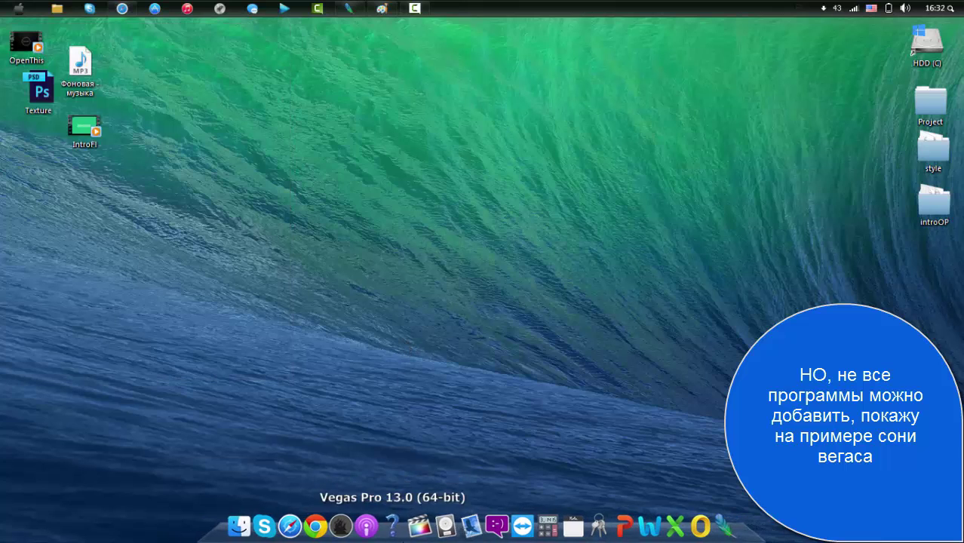
pyautogui.click(393, 525)
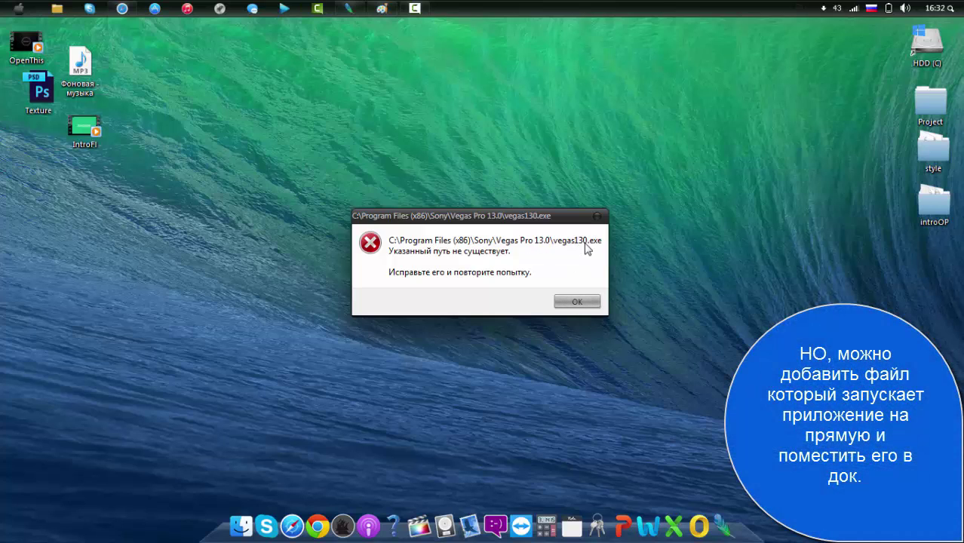
# Step: Dismiss the path error and remove the broken Vegas Pro shortcut from the dock
pyautogui.click(572, 305)
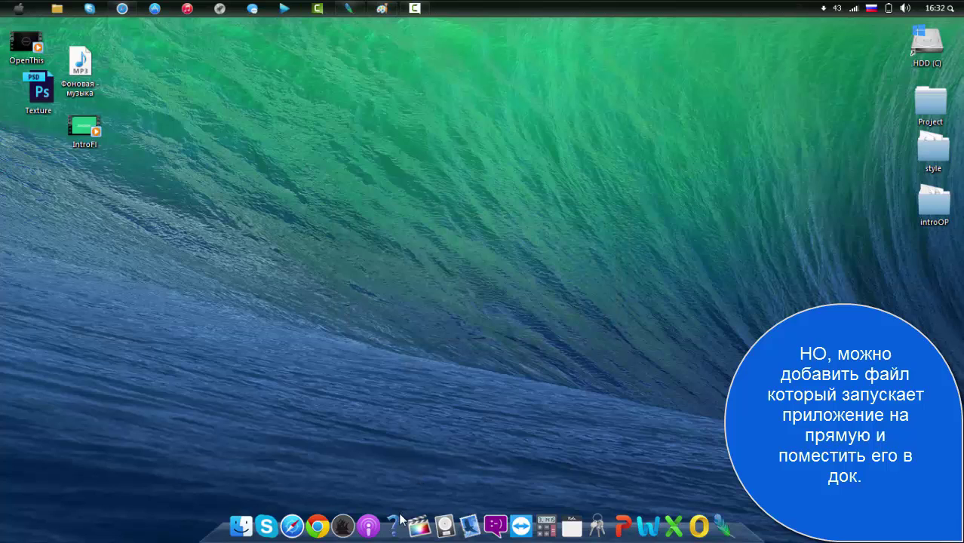
pyautogui.moveTo(396, 464); pyautogui.dragTo(416, 320)
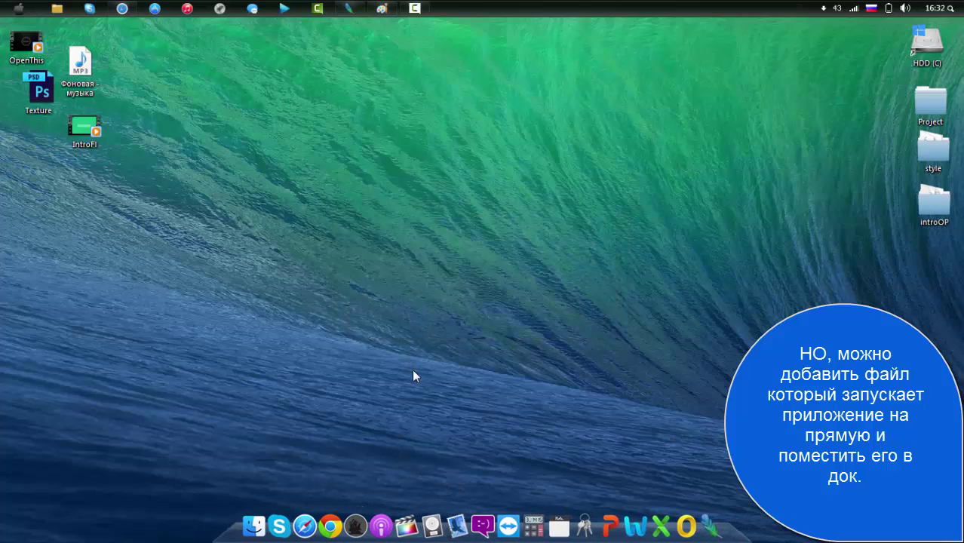
# Step: Open the folder C:\Program Files\Sony\Vegas Pro 13.0 in the file explorer
pyautogui.click(56, 8)
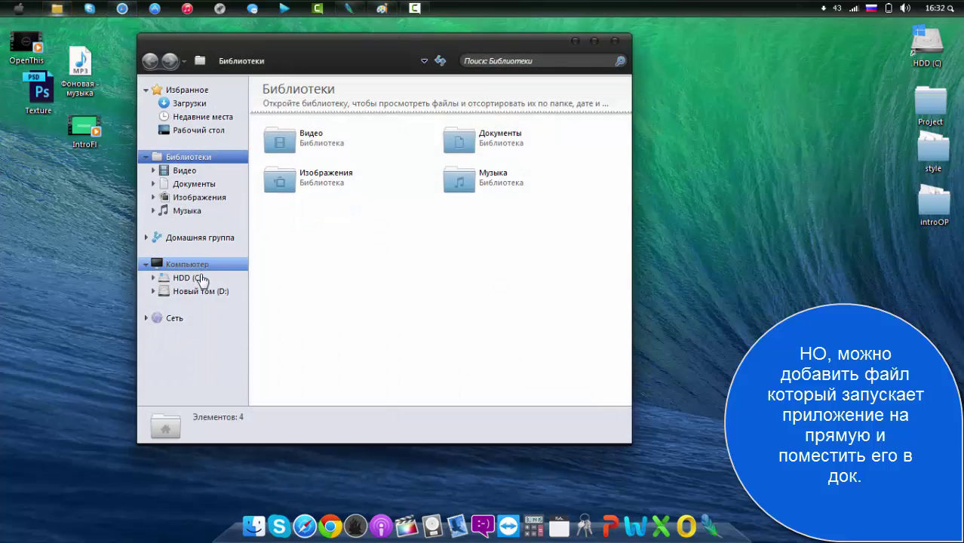
pyautogui.click(201, 278)
pyautogui.doubleClick(381, 135)
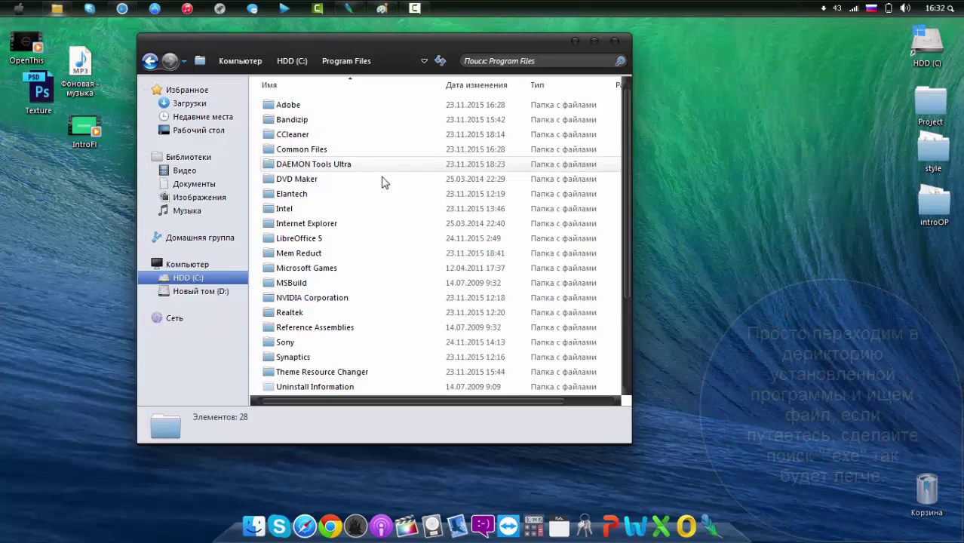
pyautogui.doubleClick(316, 342)
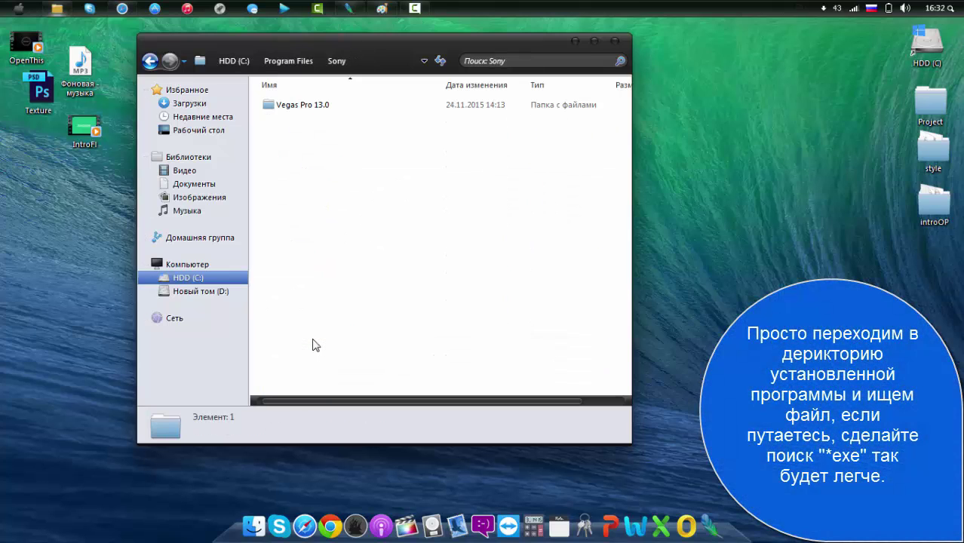
pyautogui.doubleClick(357, 105)
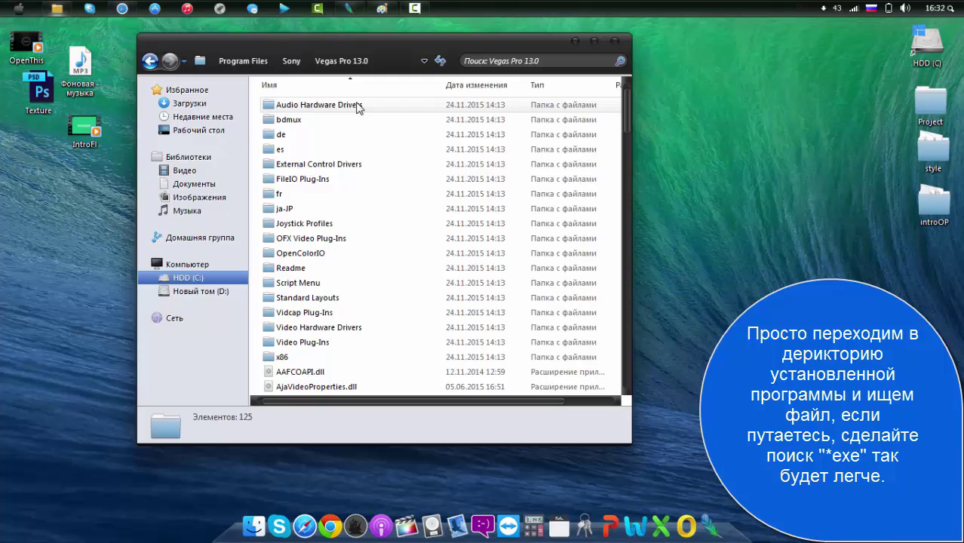
# Step: Search the Vegas Pro 13.0 folder for "*exe" and add the vegas130 application to the dock after the Chrome icon
pyautogui.click(540, 60)
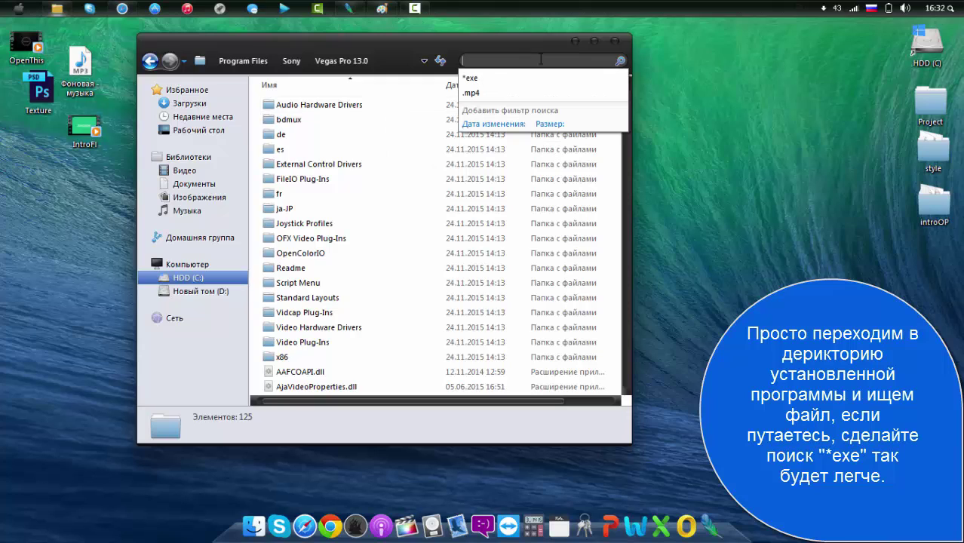
pyautogui.click(520, 77)
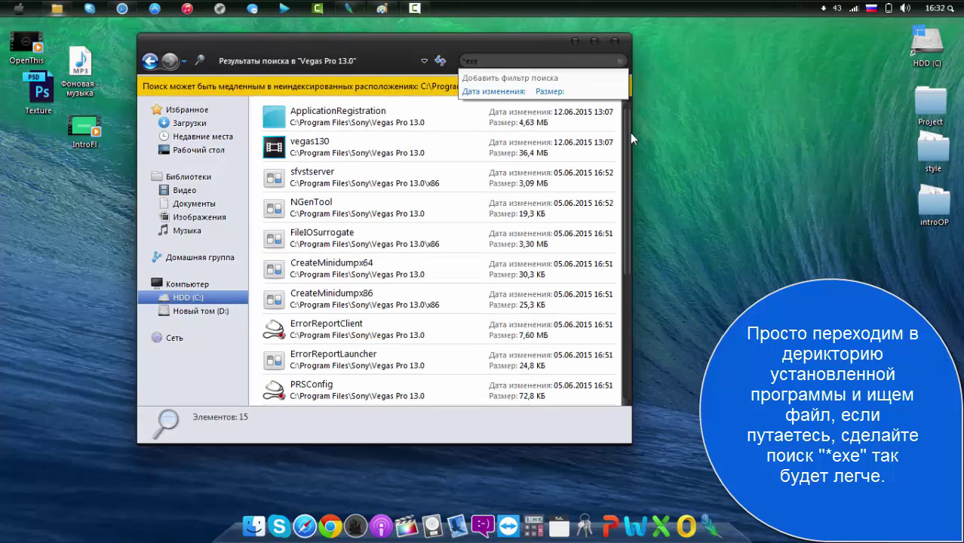
pyautogui.moveTo(626, 131); pyautogui.dragTo(626, 134)
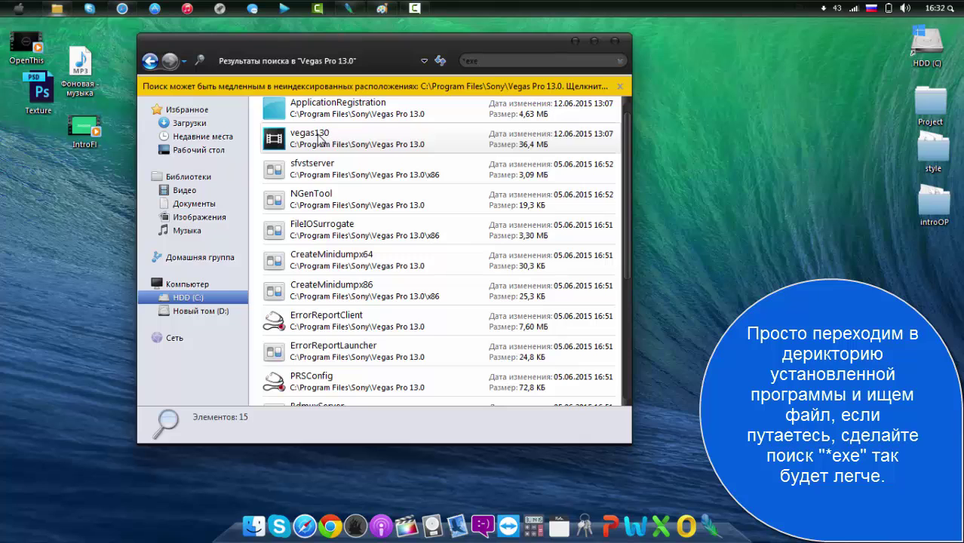
pyautogui.moveTo(321, 138); pyautogui.dragTo(344, 525)
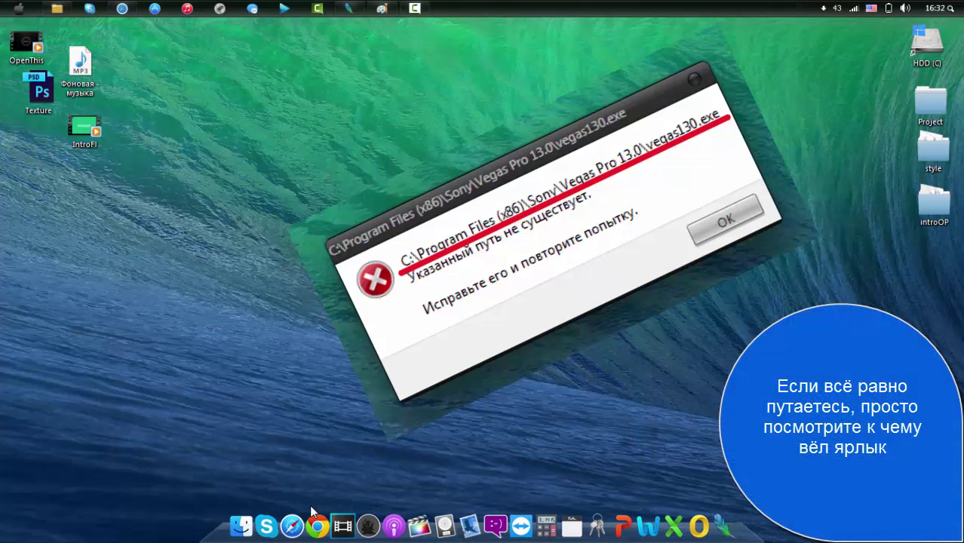
# Step: Launch Vegas Pro 13.0 from its new dock icon to test it, and close the program
pyautogui.click(344, 531)
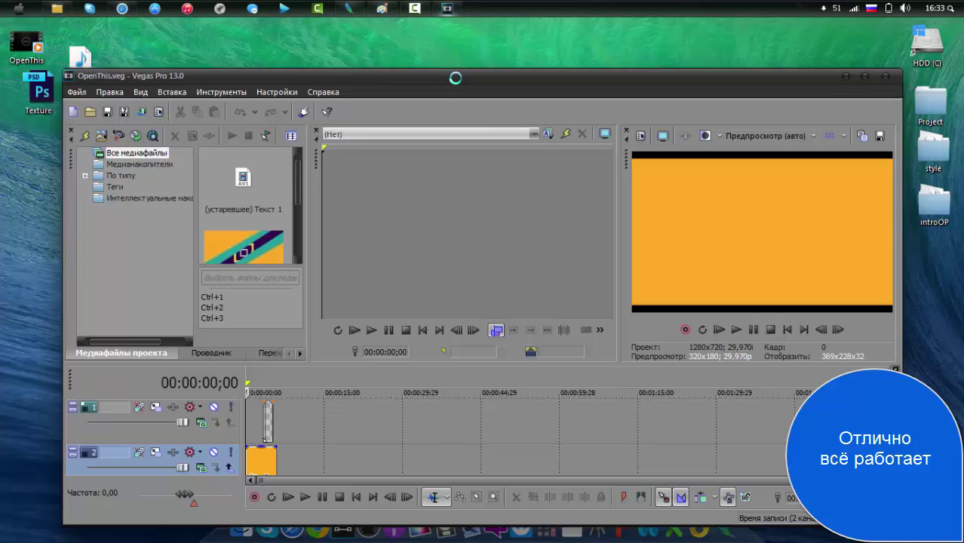
pyautogui.moveTo(441, 72); pyautogui.dragTo(422, 39)
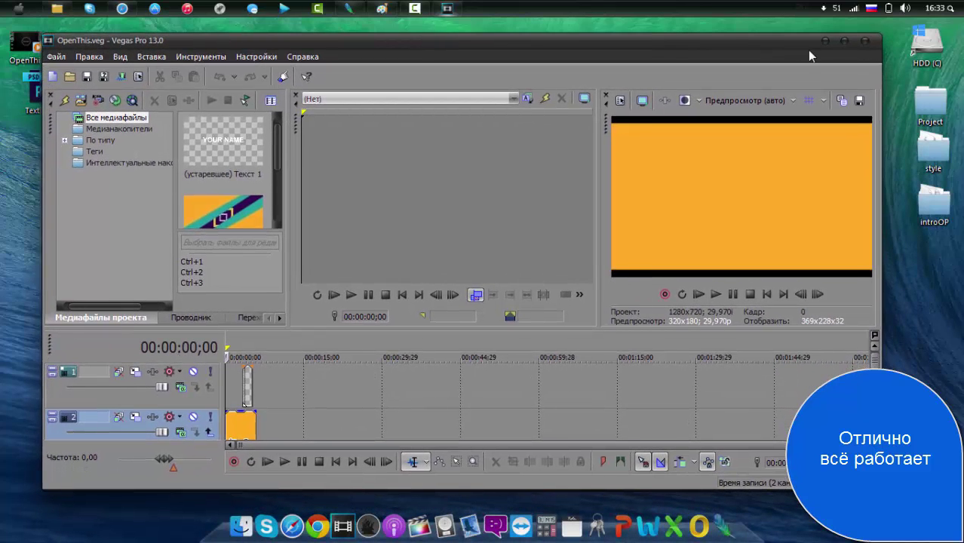
pyautogui.click(865, 42)
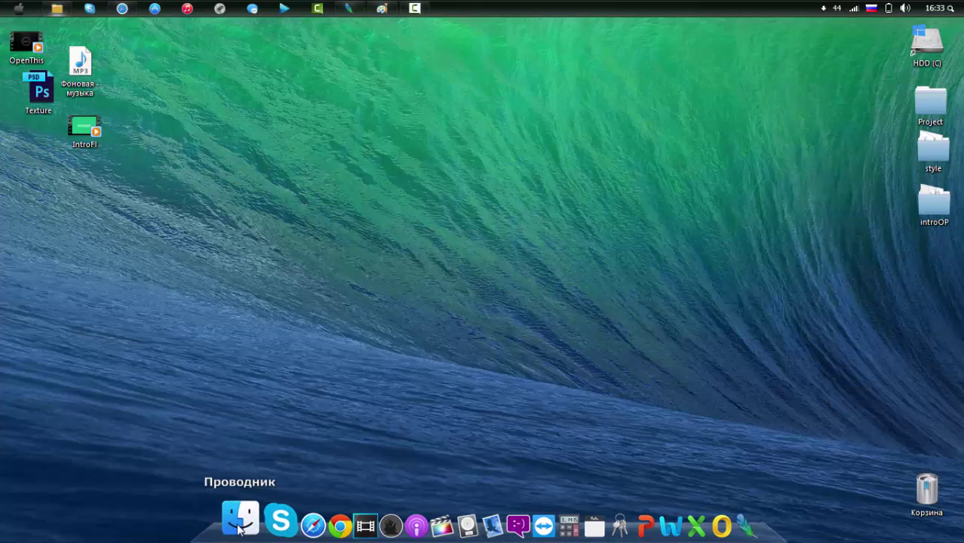
# Step: Open the icon settings of vegas130 in the dock and add C:\TaskBar Icon\icon to the icon folders
pyautogui.rightClick(346, 530)
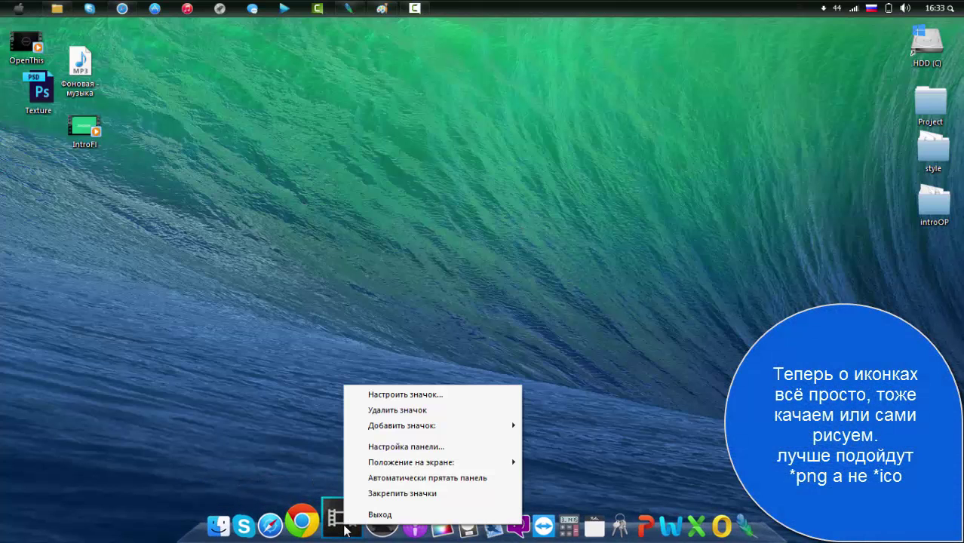
pyautogui.click(420, 395)
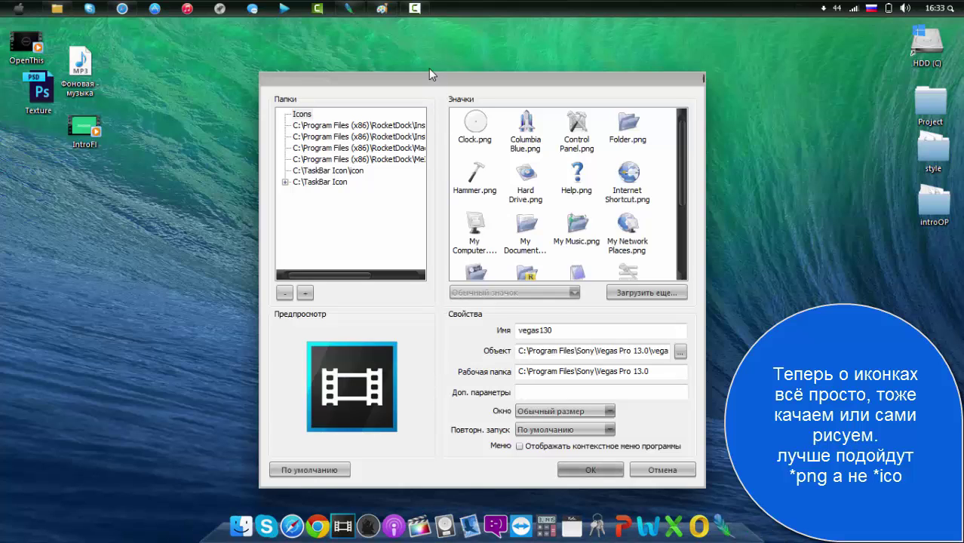
pyautogui.moveTo(415, 74); pyautogui.dragTo(421, 52)
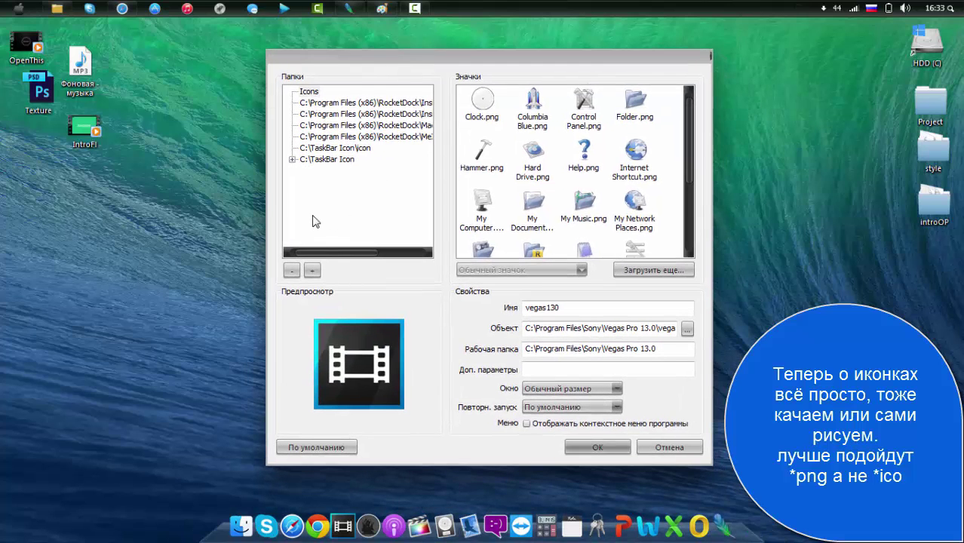
pyautogui.click(312, 270)
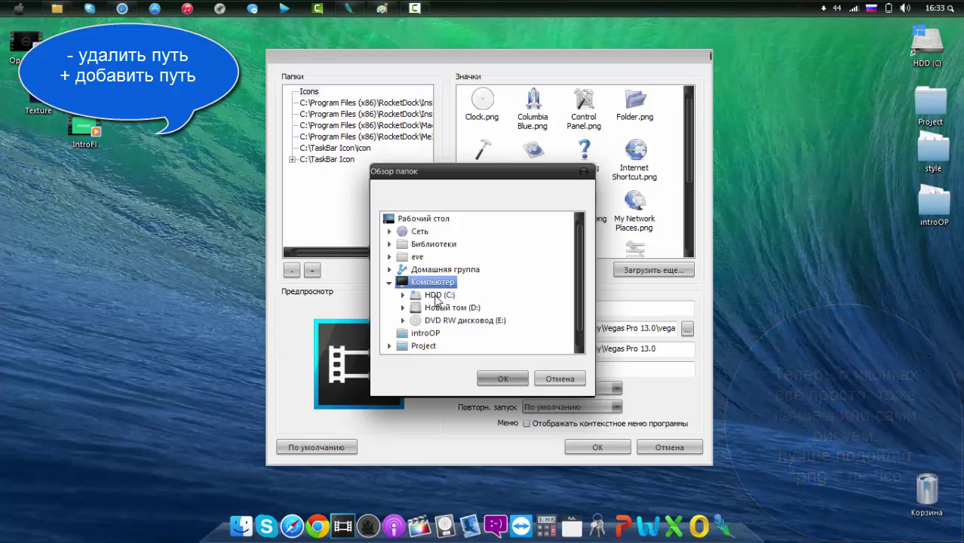
pyautogui.click(437, 297)
pyautogui.doubleClick(437, 297)
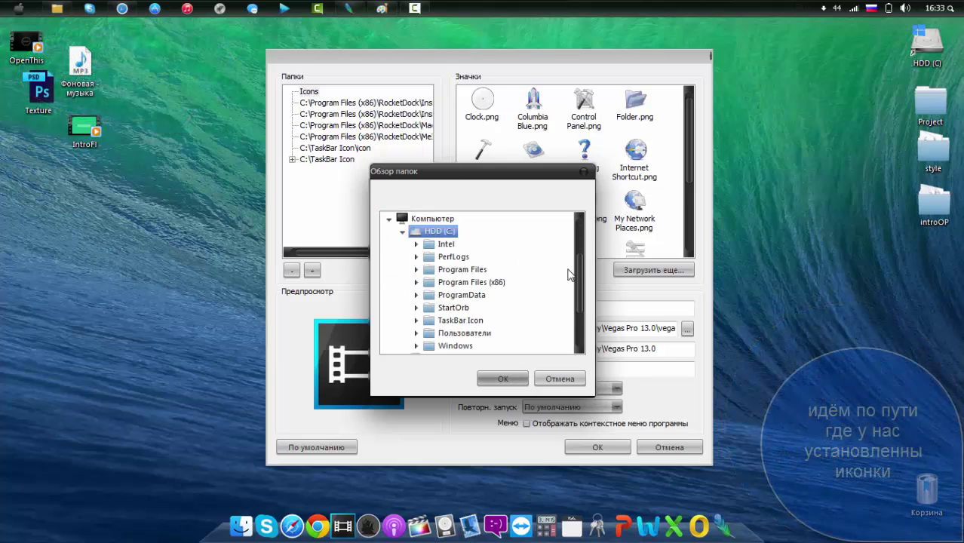
pyautogui.scroll(-1, 496, 285)
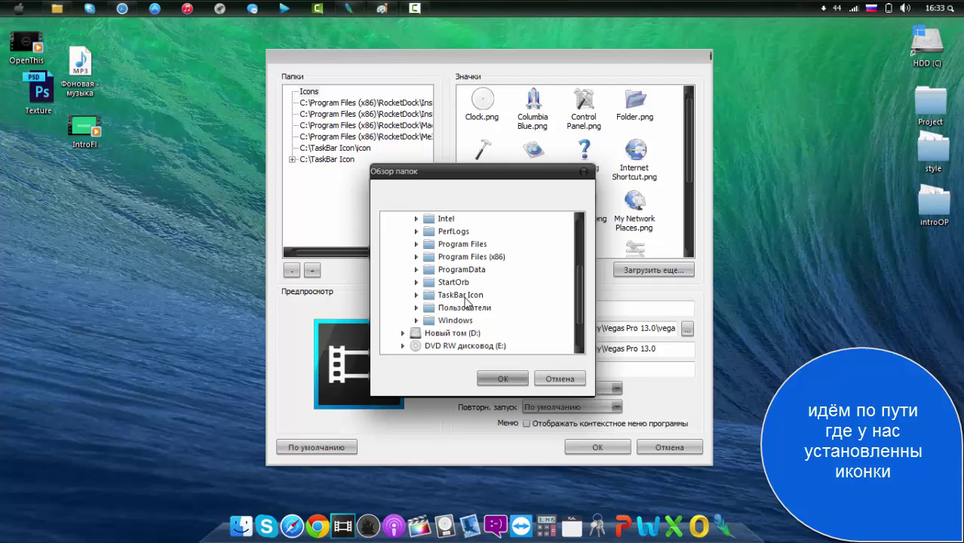
pyautogui.click(462, 308)
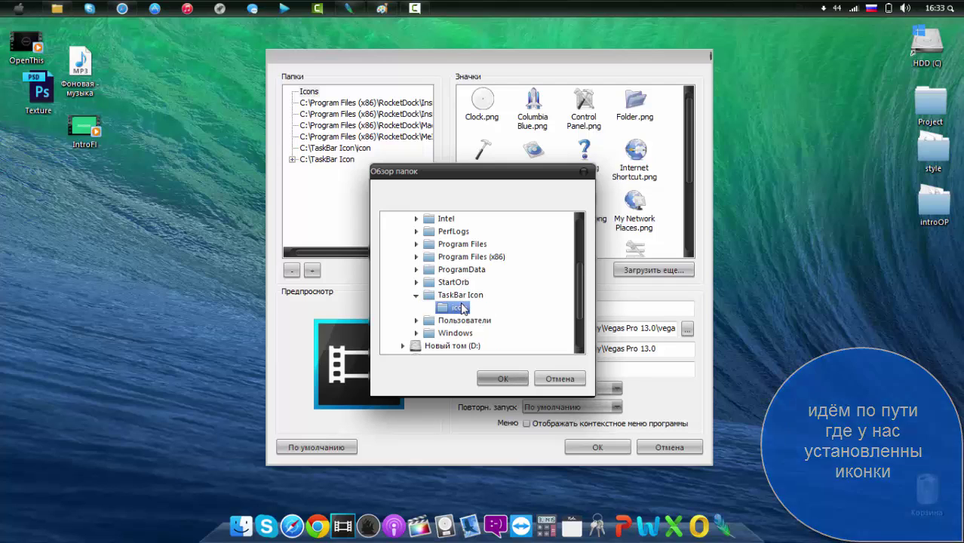
pyautogui.click(494, 379)
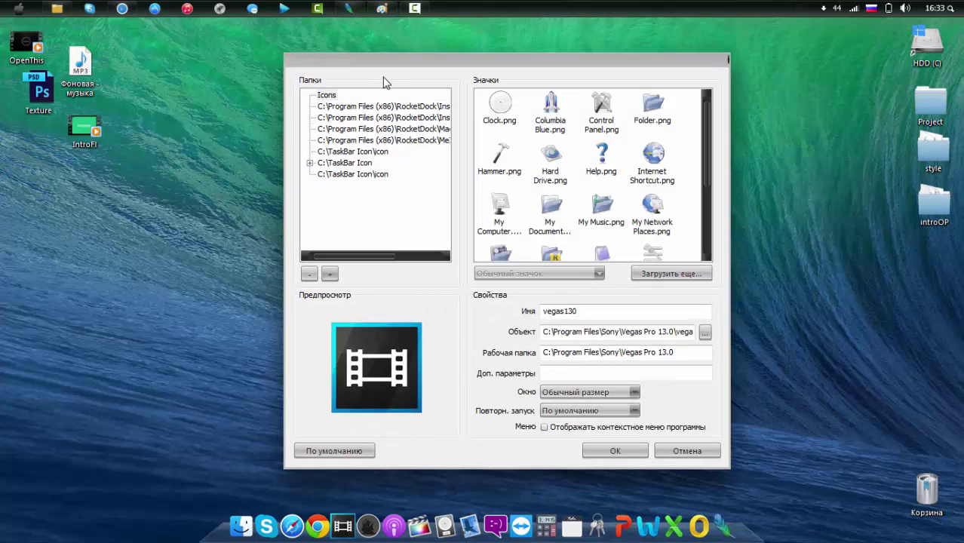
# Step: Assign iMovie.ico from the added C:\TaskBar Icon\icon folder to vegas130 and move its icon after the purple podcast icon
pyautogui.click(374, 175)
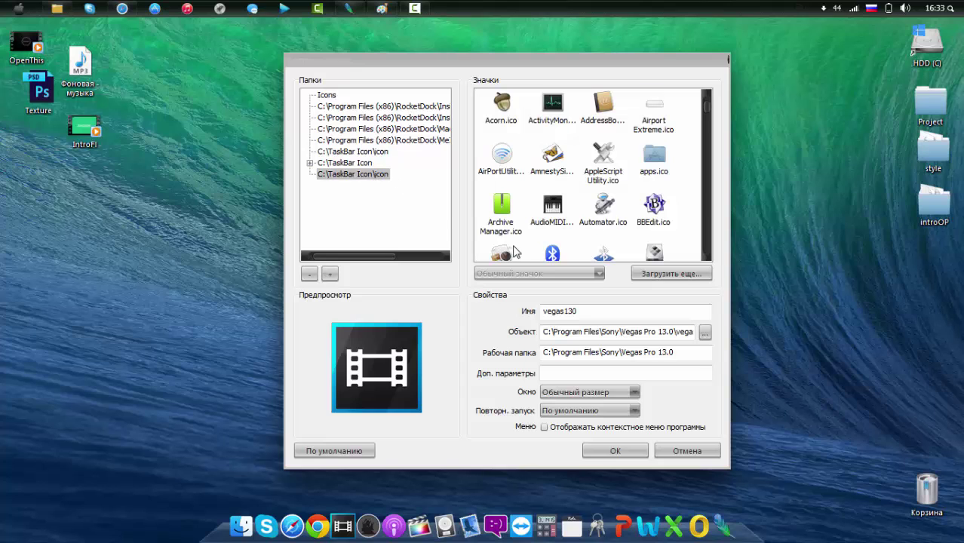
pyautogui.moveTo(707, 111); pyautogui.dragTo(717, 163)
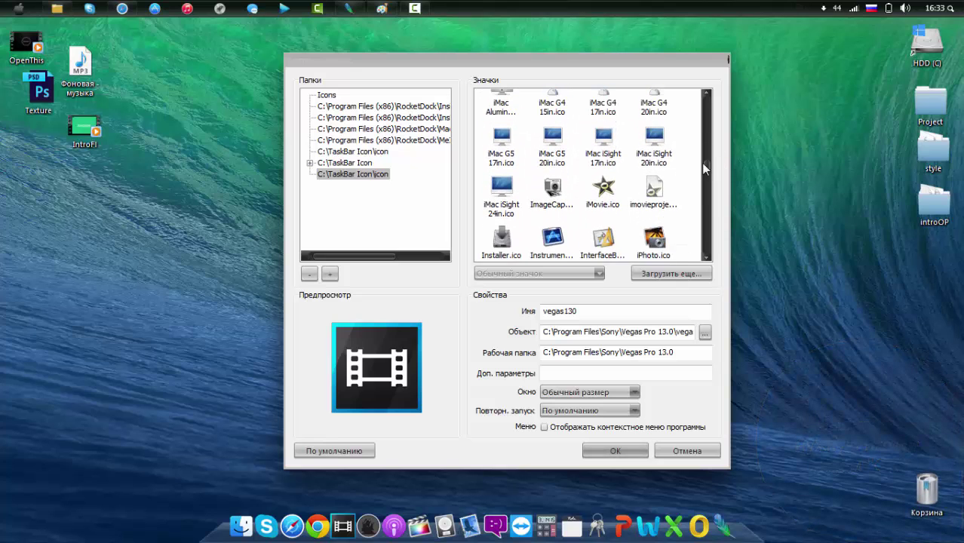
pyautogui.click(604, 189)
pyautogui.click(605, 453)
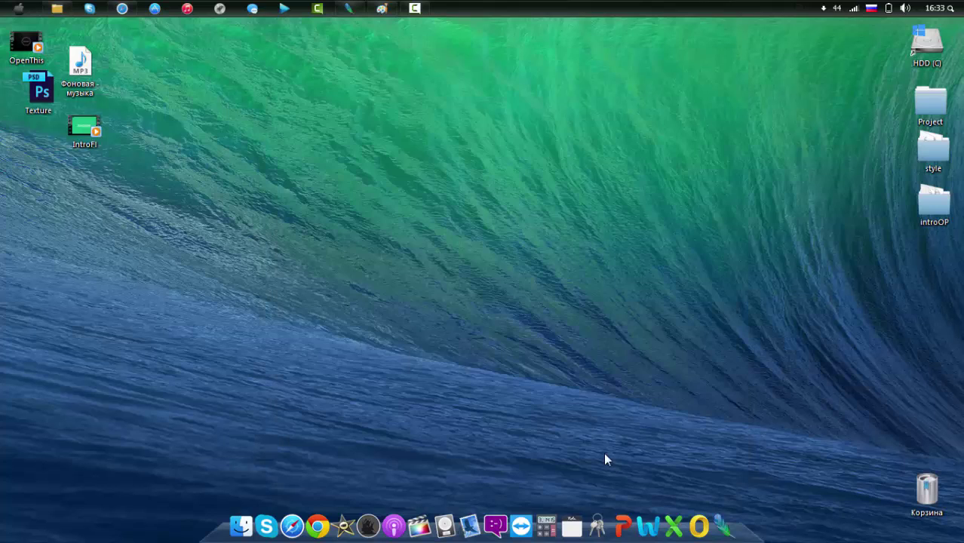
pyautogui.moveTo(344, 525); pyautogui.dragTo(407, 524)
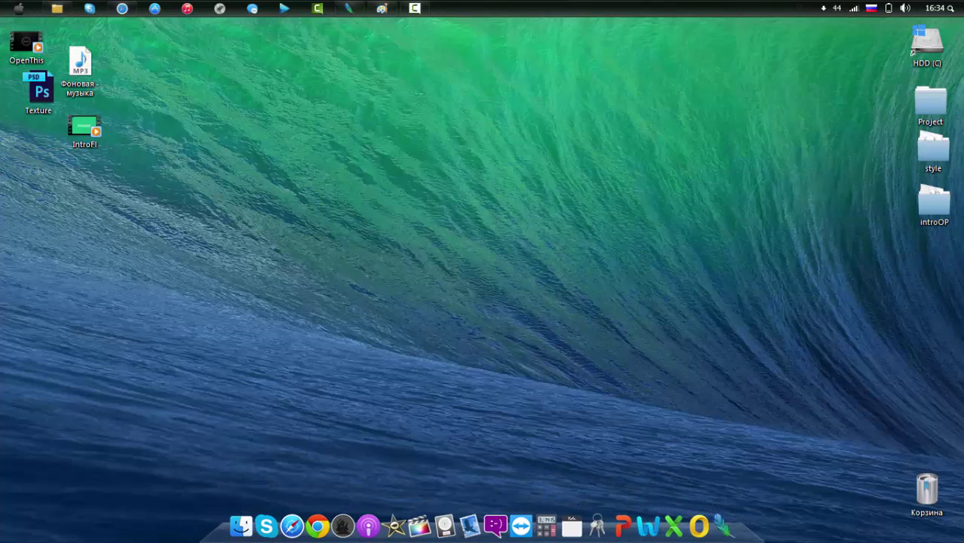
# Step: Open the dock settings and set the icons' opacity to 100% and their initial size to 32 px
pyautogui.rightClick(388, 521)
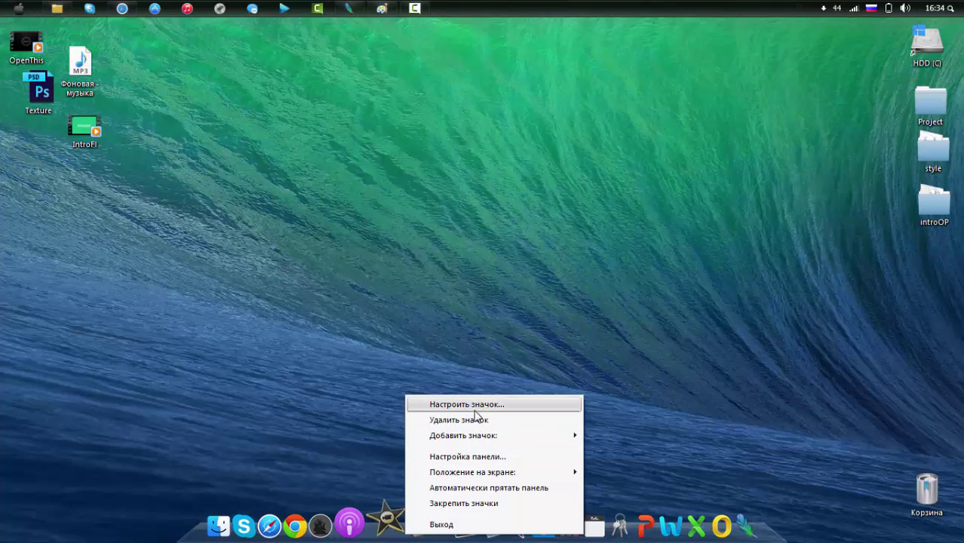
pyautogui.click(478, 457)
pyautogui.click(346, 175)
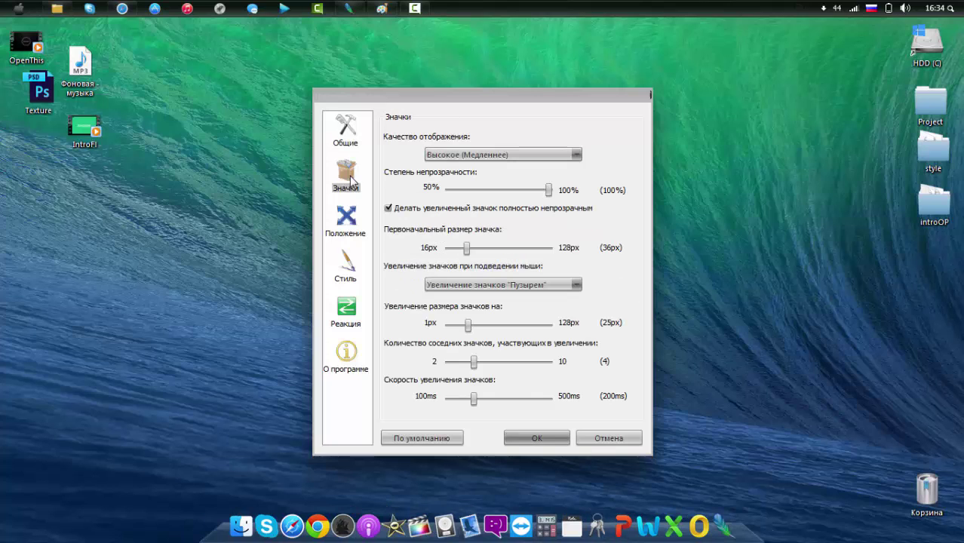
pyautogui.moveTo(448, 188); pyautogui.dragTo(585, 190)
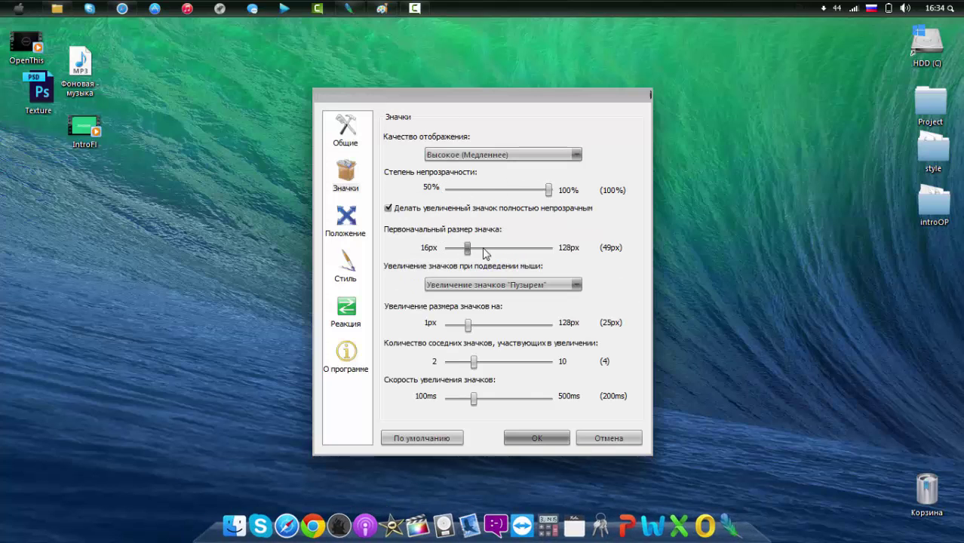
pyautogui.moveTo(466, 248)
pyautogui.mouseDown()
pyautogui.moveTo(490, 248)
pyautogui.moveTo(447, 249)
pyautogui.moveTo(463, 248)
pyautogui.mouseUp()
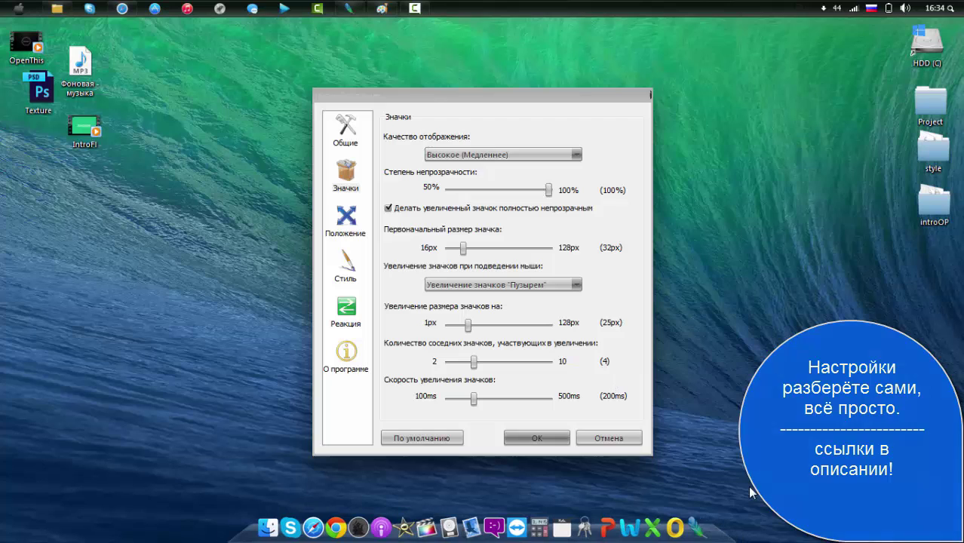
# Step: Try the dock positions Слева, Сверху and Внизу and a -12% shift along the screen edge, and discard the settings
pyautogui.click(345, 219)
pyautogui.click(489, 187)
pyautogui.click(478, 218)
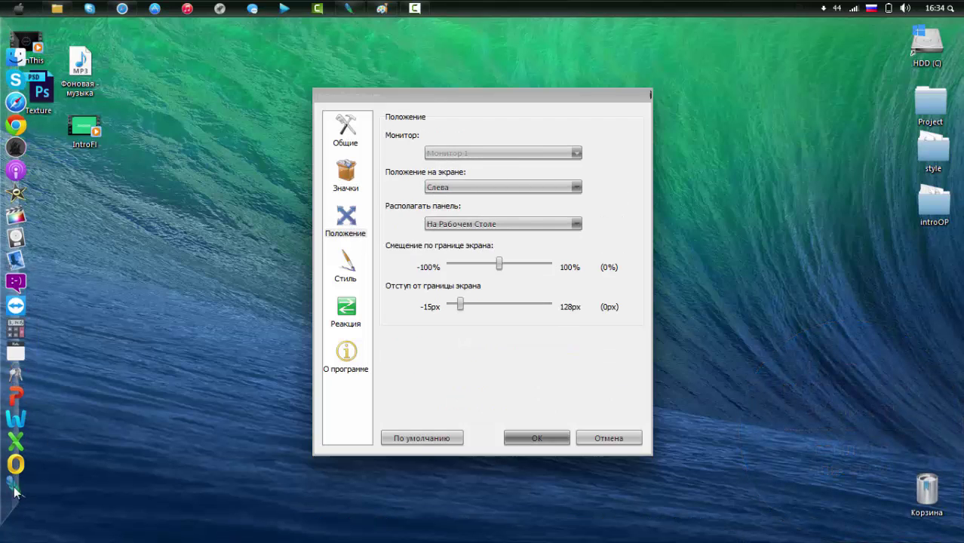
pyautogui.click(510, 187)
pyautogui.click(483, 200)
pyautogui.click(503, 187)
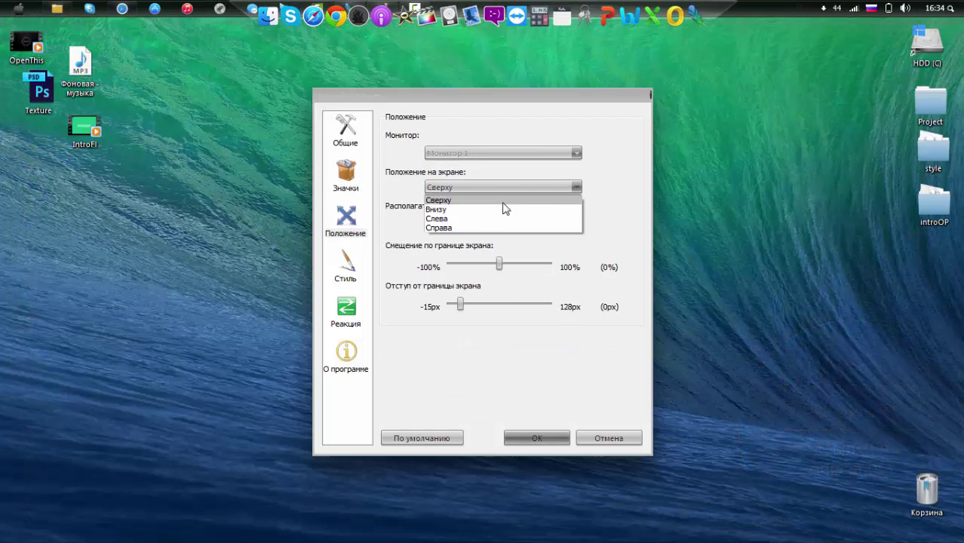
pyautogui.click(494, 210)
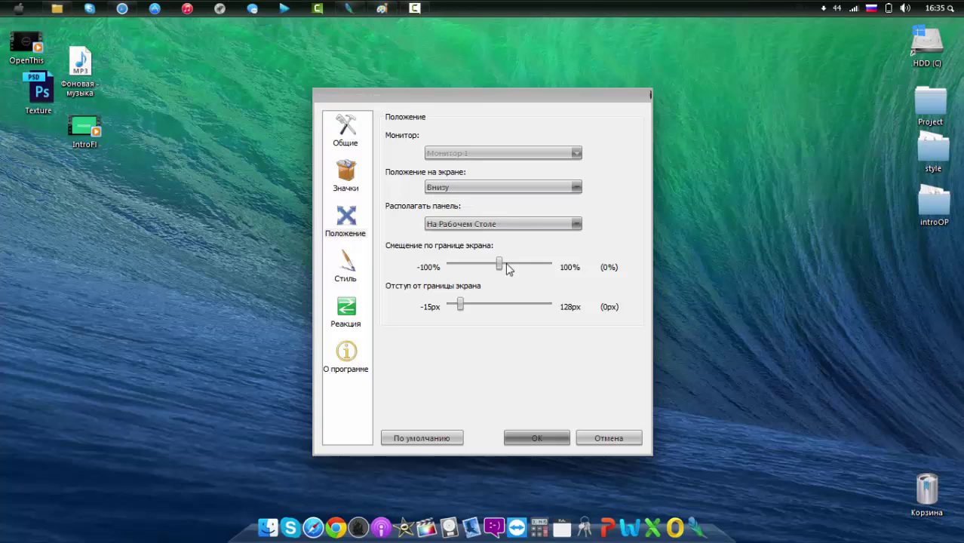
pyautogui.moveTo(499, 264)
pyautogui.mouseDown()
pyautogui.moveTo(476, 264)
pyautogui.moveTo(493, 264)
pyautogui.mouseUp()
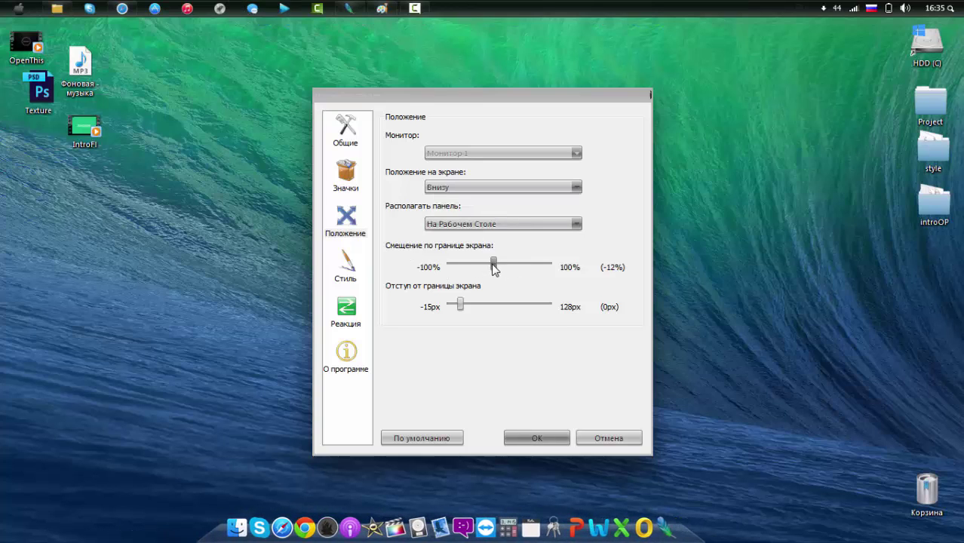
pyautogui.click(603, 440)
# Step: Set the dock's distance from the screen edge to 19 px and move the settings window away from the dock
pyautogui.click(579, 521)
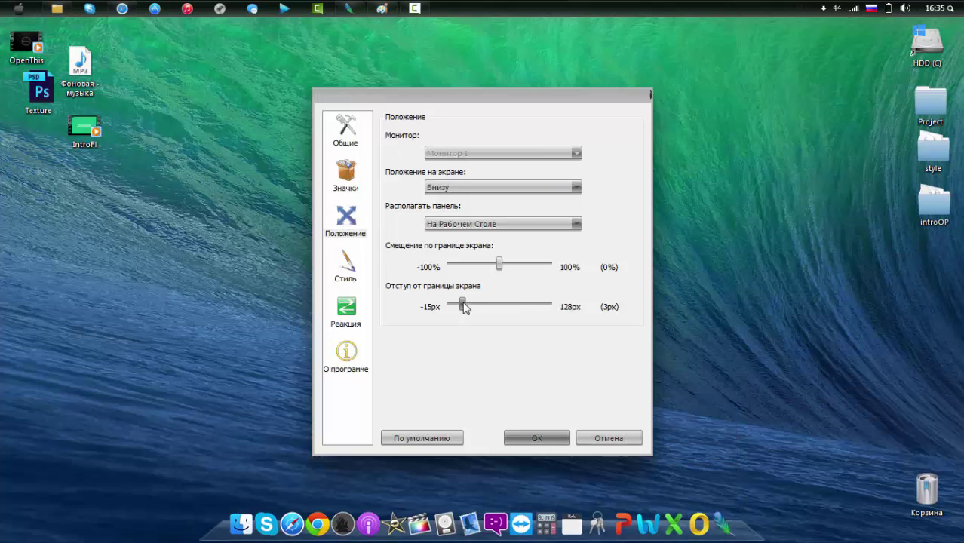
pyautogui.moveTo(460, 304)
pyautogui.mouseDown()
pyautogui.moveTo(507, 304)
pyautogui.moveTo(474, 304)
pyautogui.mouseUp()
pyautogui.moveTo(485, 92); pyautogui.dragTo(381, 53)
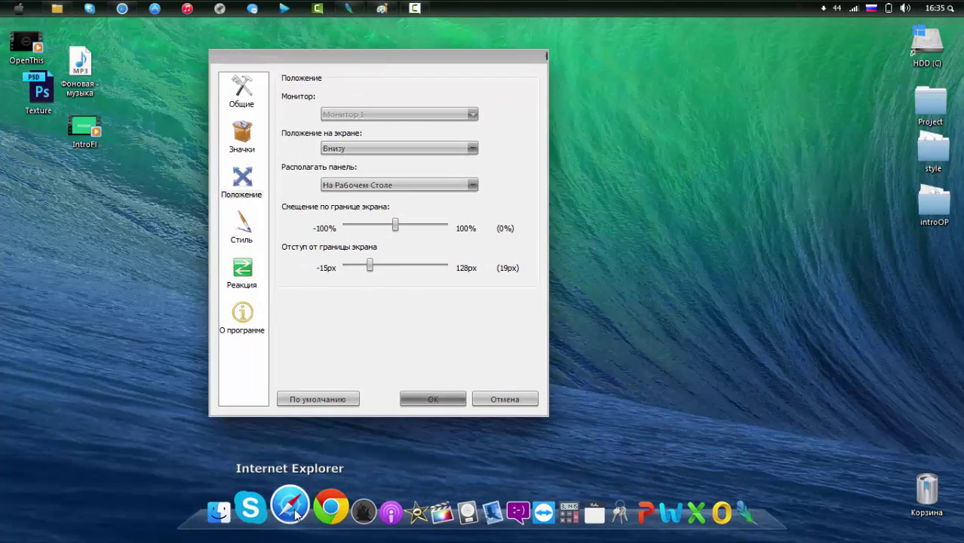
# Step: Bring the dock closer to the screen edge by reducing its edge distance, view the Реакция settings, and save the dock settings
pyautogui.moveTo(369, 266)
pyautogui.mouseDown()
pyautogui.moveTo(346, 265)
pyautogui.moveTo(507, 260)
pyautogui.moveTo(356, 260)
pyautogui.mouseUp()
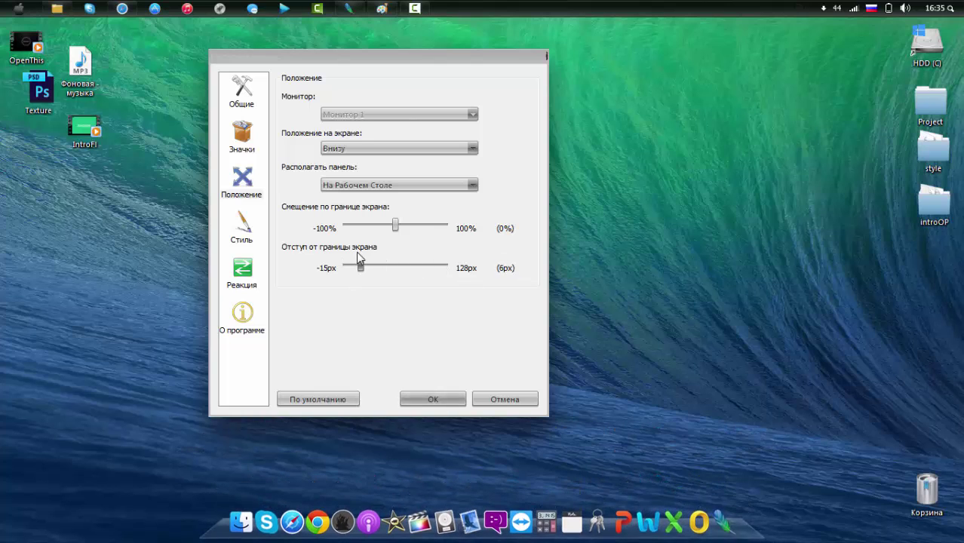
pyautogui.click(242, 269)
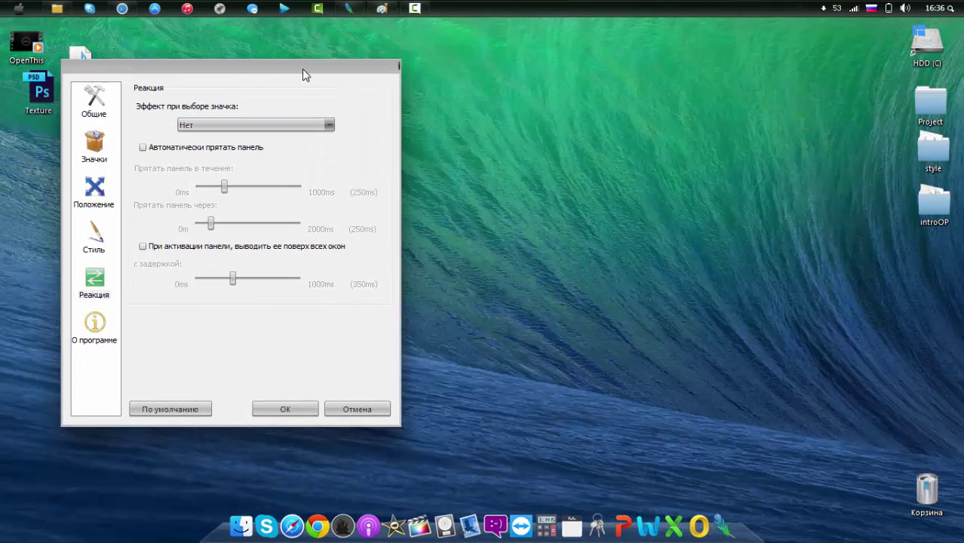
pyautogui.click(288, 408)
pyautogui.click(632, 60)
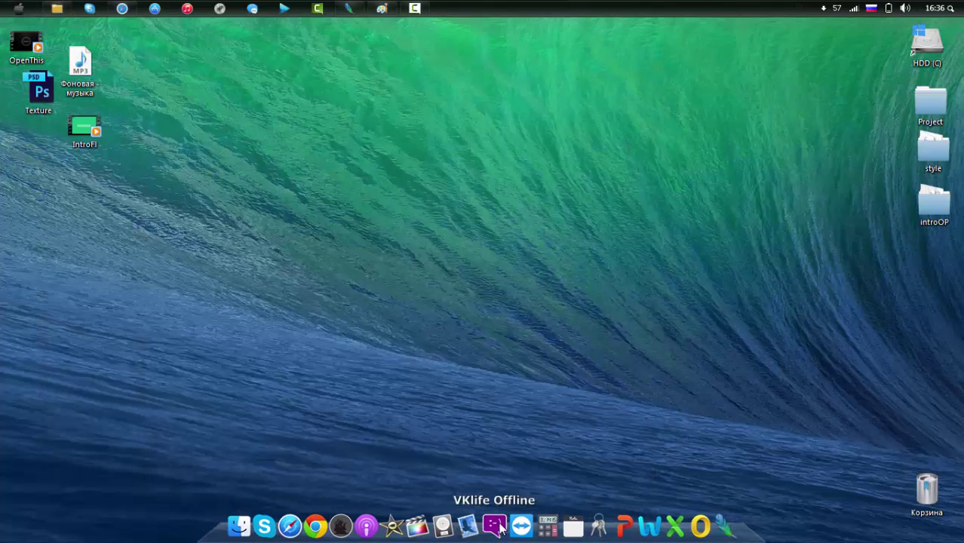
# Step: Set the icon selection effect to Использовать эффекты UberIcon, save it, and close the Библиотеки window after testing the effect
pyautogui.rightClick(494, 526)
pyautogui.click(549, 457)
pyautogui.click(460, 118)
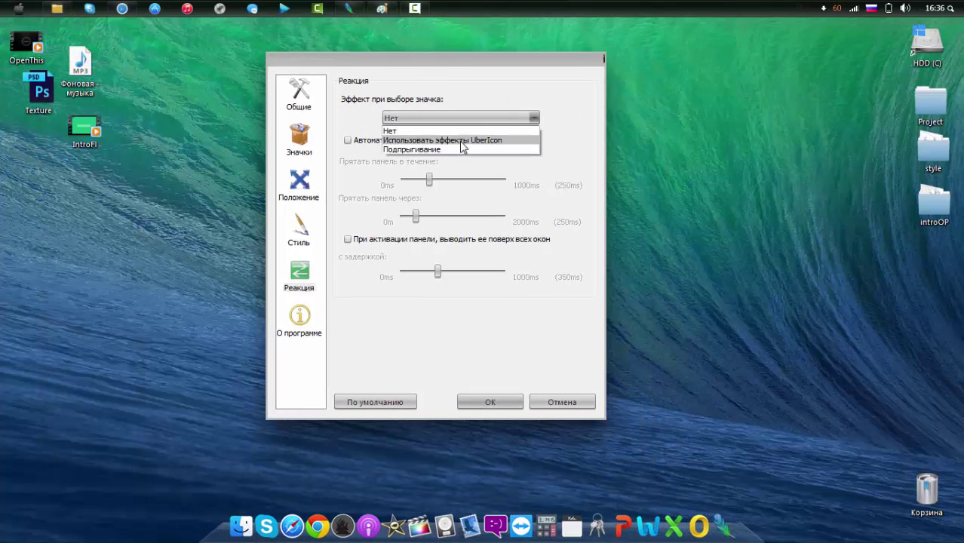
pyautogui.click(453, 140)
pyautogui.click(490, 401)
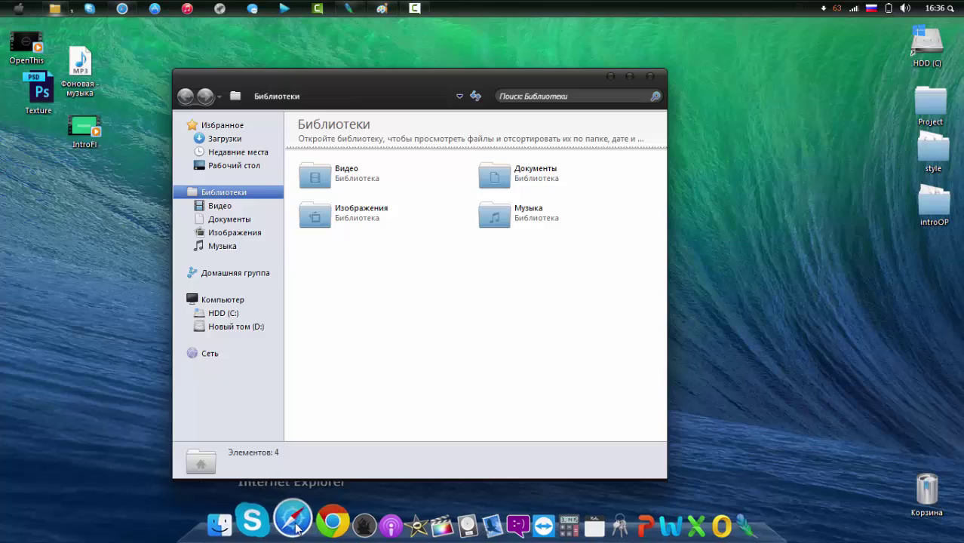
pyautogui.click(649, 77)
# Step: Set the icon selection effect to Подпрыгивание, enable automatic hiding of the dock, and view the О программе page
pyautogui.rightClick(437, 528)
pyautogui.click(498, 454)
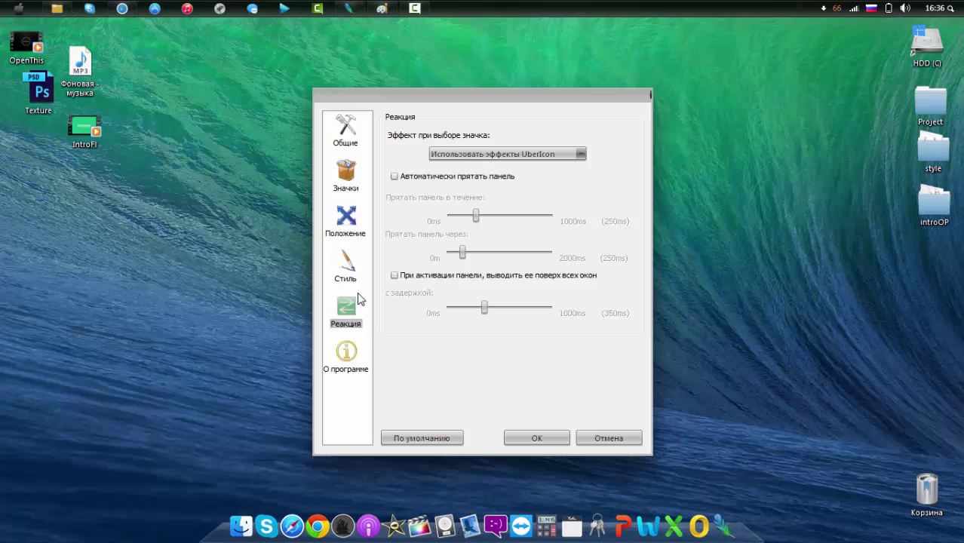
pyautogui.click(527, 154)
pyautogui.click(453, 174)
pyautogui.click(415, 177)
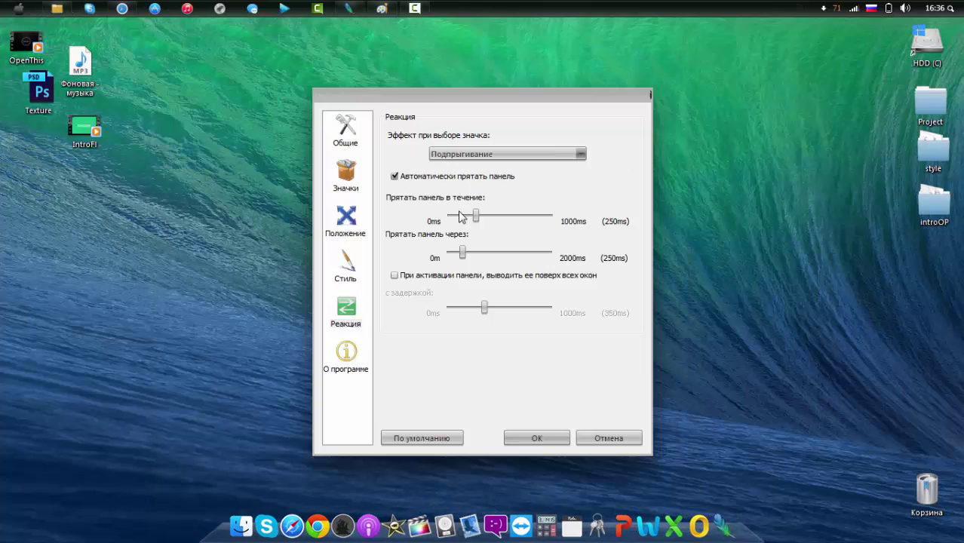
pyautogui.click(346, 356)
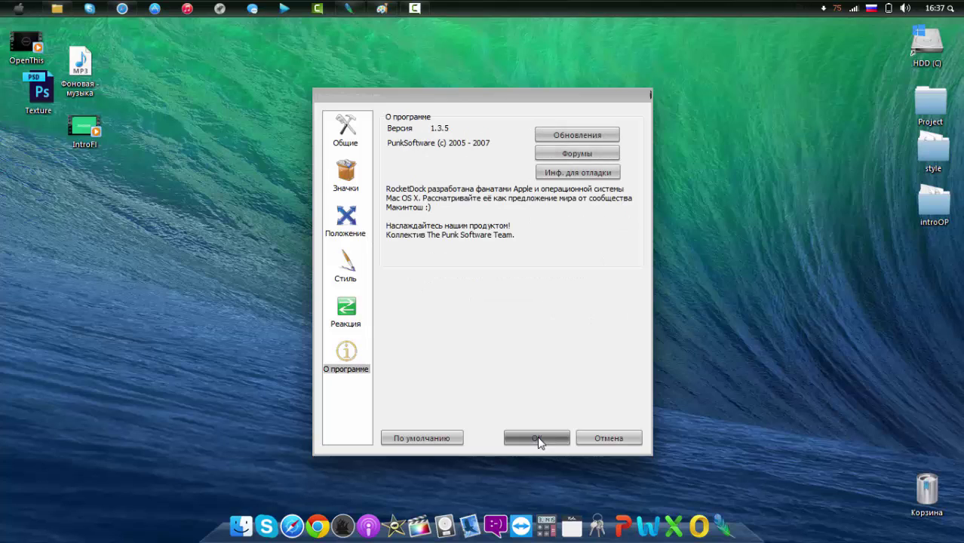